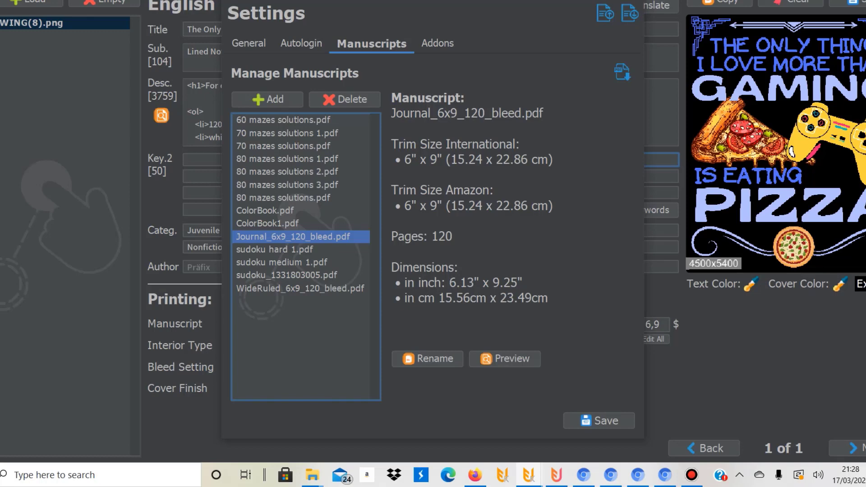
left_click_drag(328, 1, 281, 0)
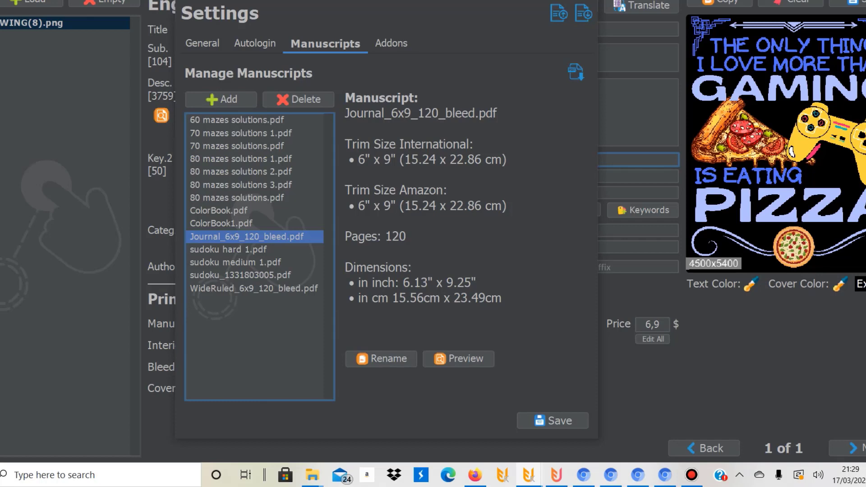
left_click_drag(296, 2, 431, 274)
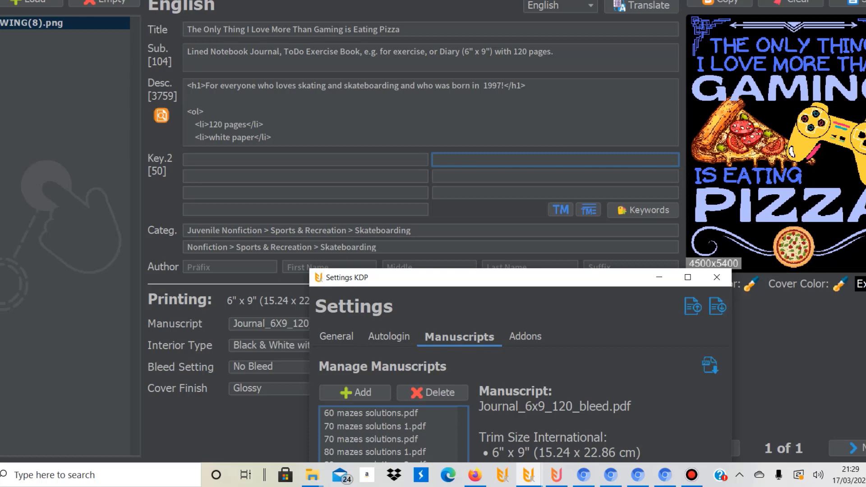
left_click_drag(425, 280, 548, 461)
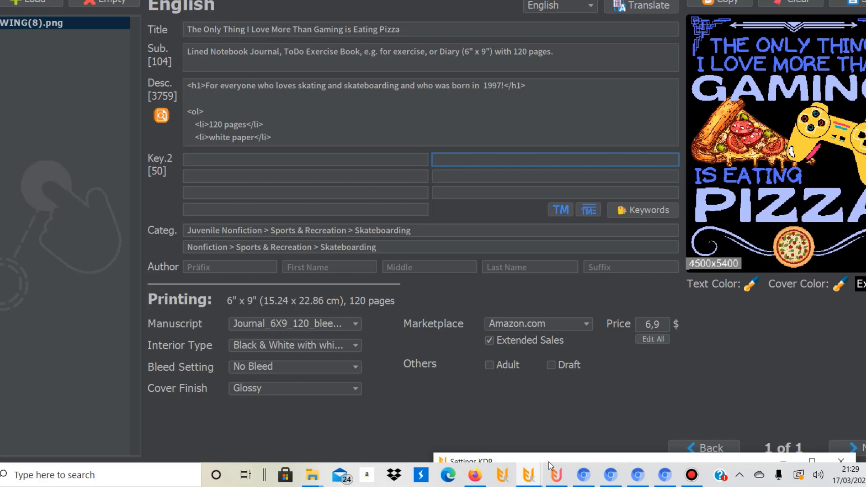
left_click_drag(549, 462, 399, 40)
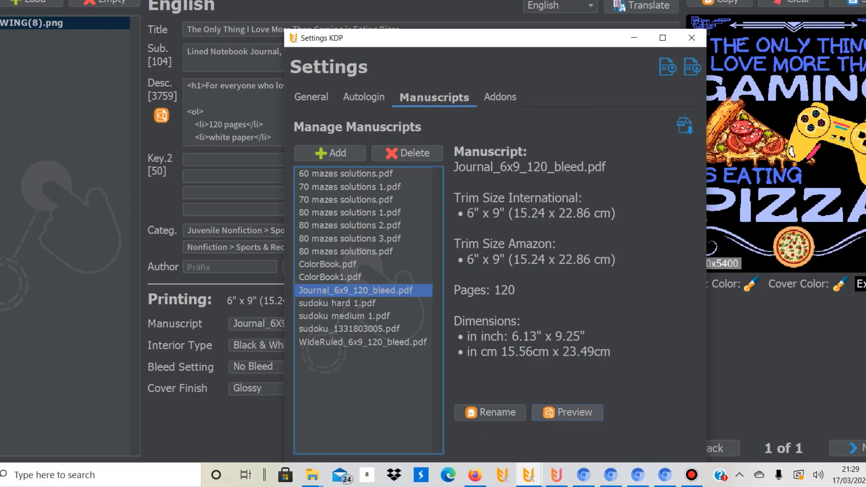
Step: Preview the pages of the Journal_6x9_120_bleed.pdf manuscript, then close the preview and the KDP settings
left_click(352, 187)
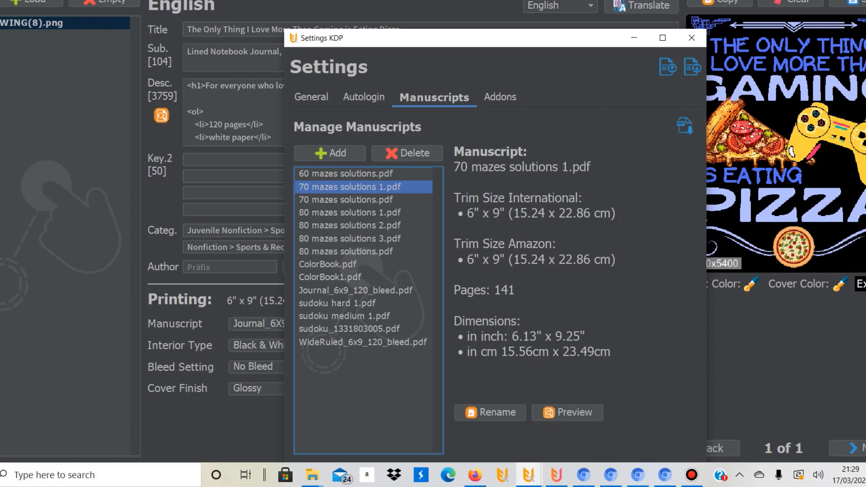
left_click(355, 291)
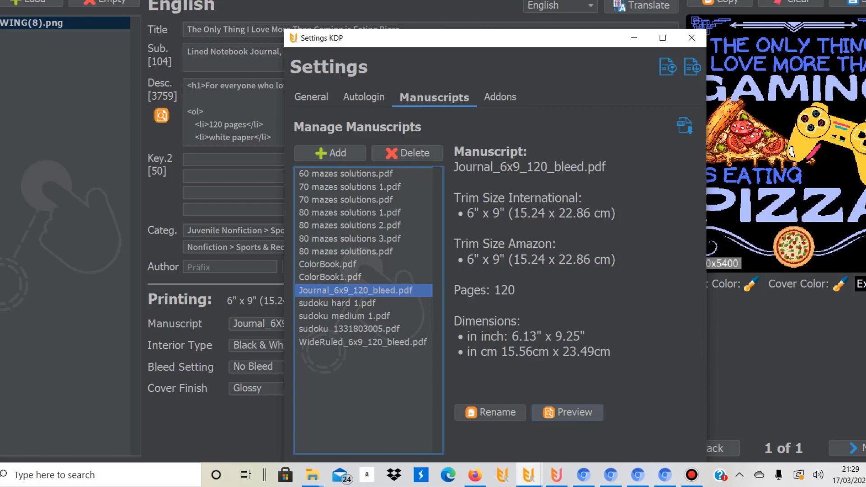
left_click(567, 412)
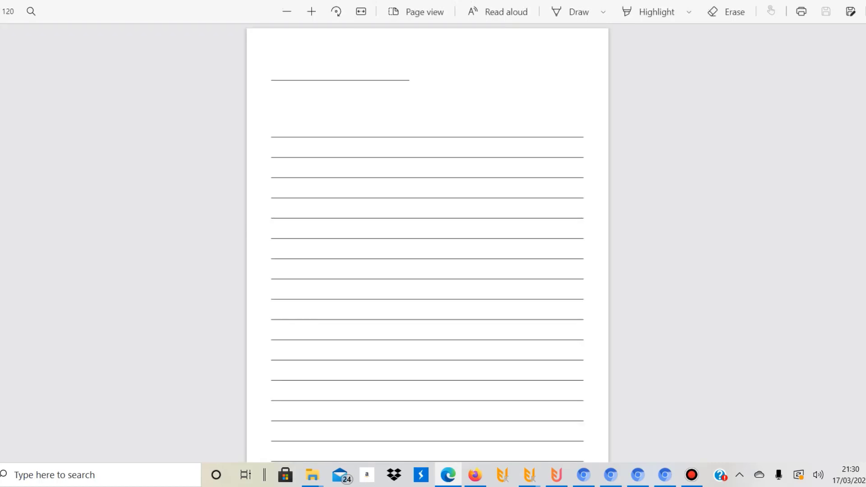
scroll(427, 244, "down", 10)
scroll(427, 243, "up", 10)
scroll(428, 244, "down", 18)
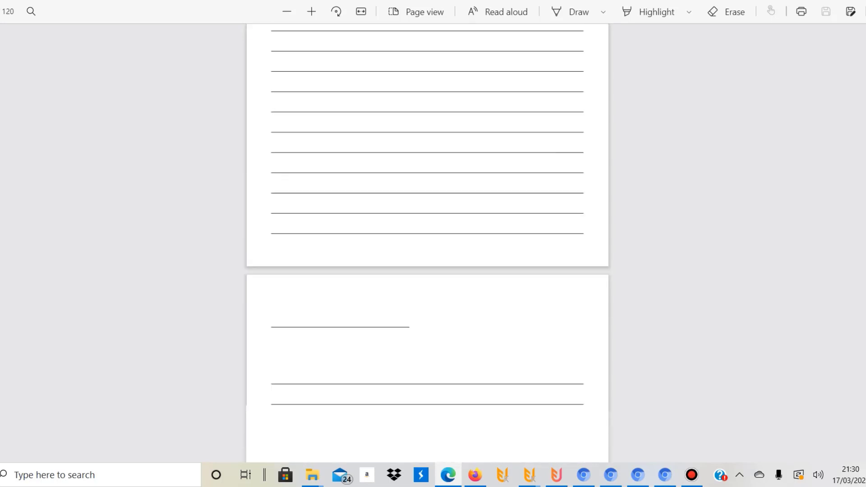
scroll(427, 243, "down", 8)
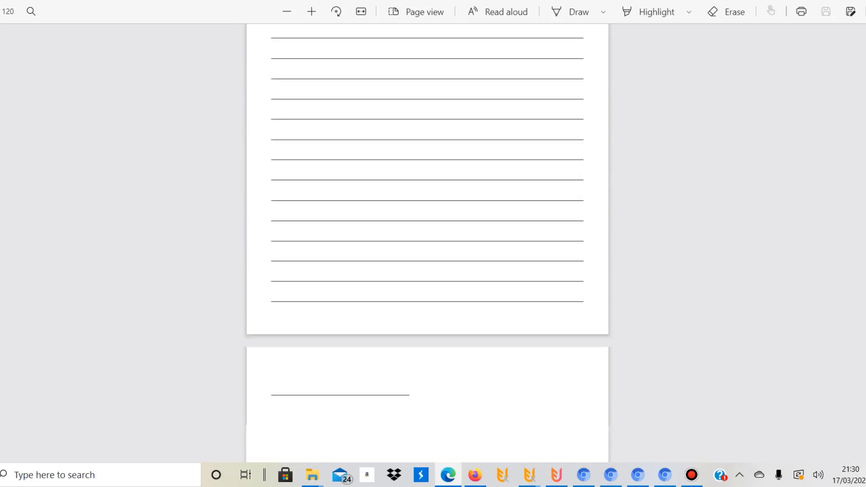
scroll(428, 244, "down", 8)
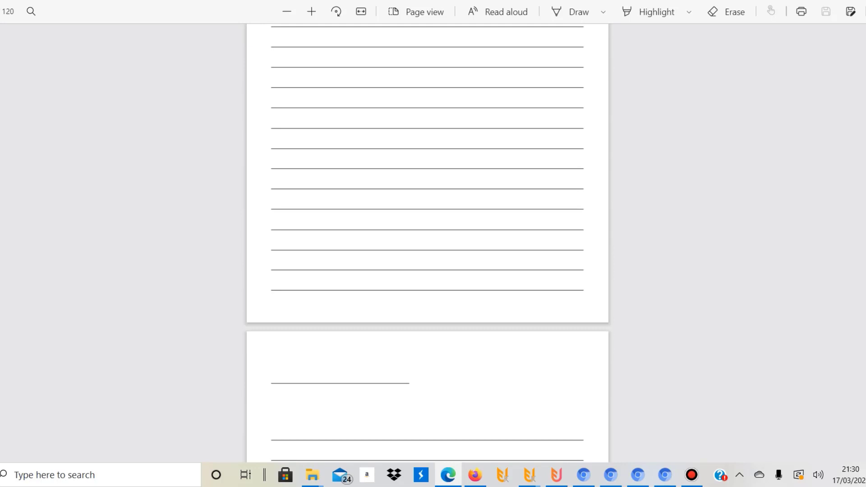
key("alt+F4")
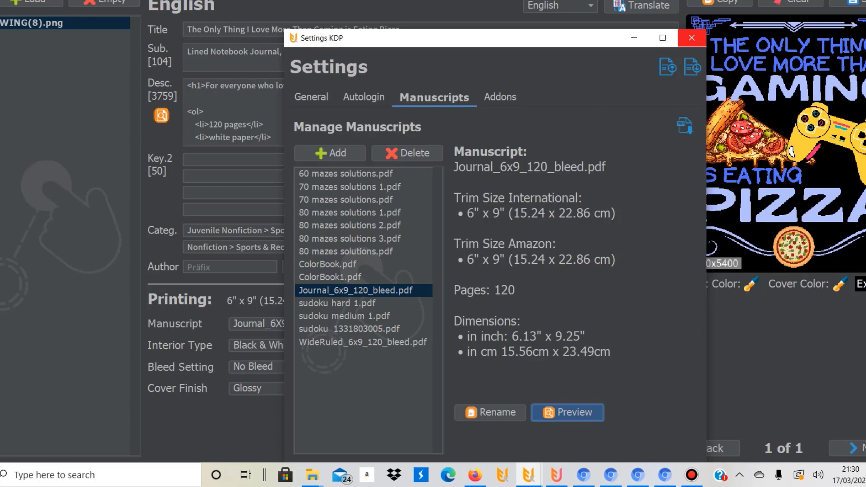
left_click(691, 37)
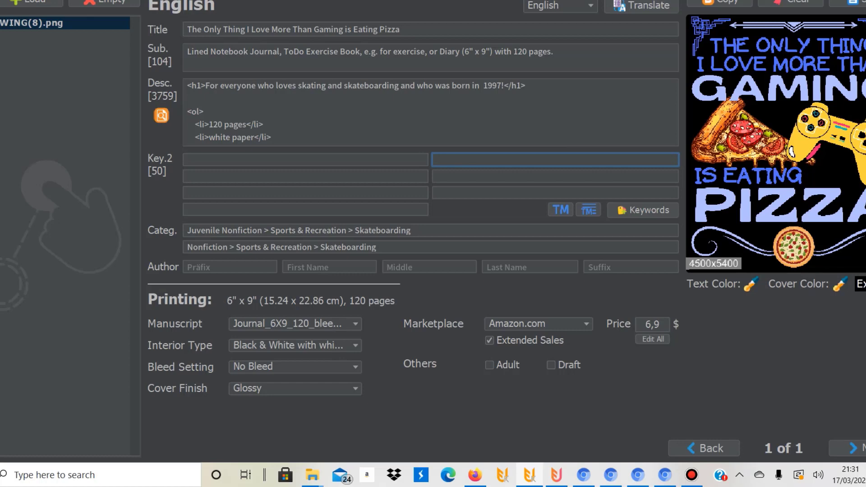
Step: Examine the cover text color chooser's swatches, HSV, HSL, RGB and CMYK modes and its color code, leaving the color unchanged
left_click(750, 285)
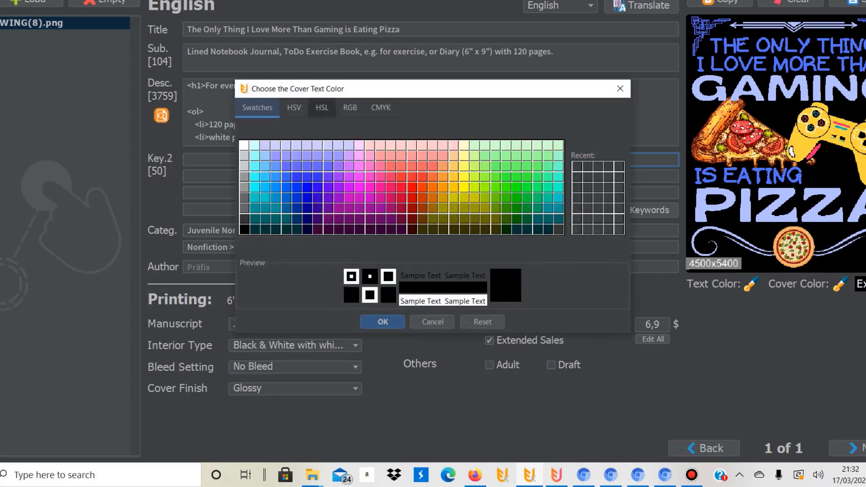
left_click(294, 107)
left_click(322, 108)
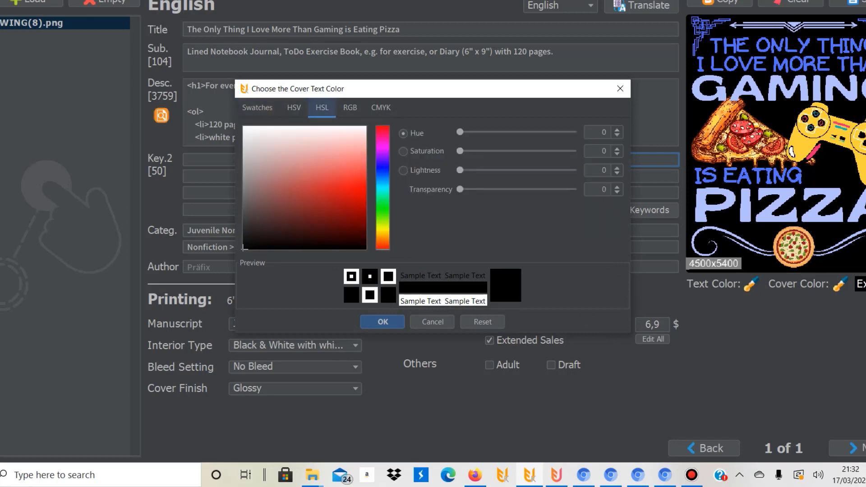
left_click(350, 108)
left_click(380, 107)
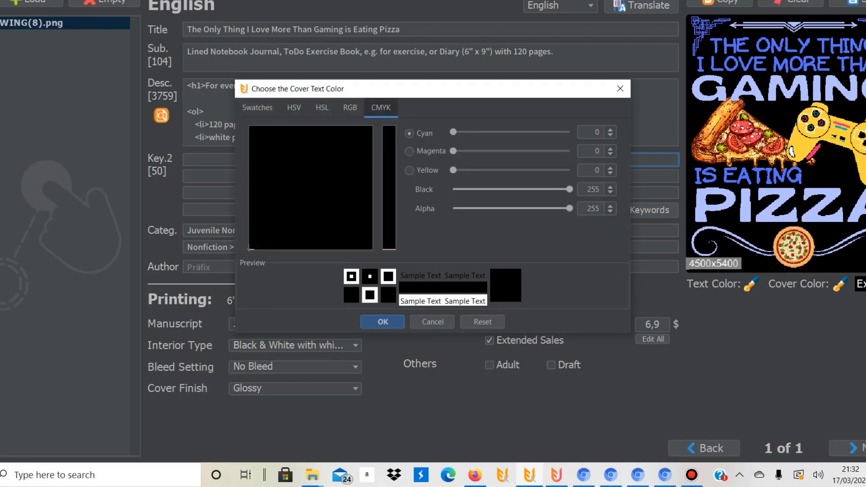
left_click(350, 108)
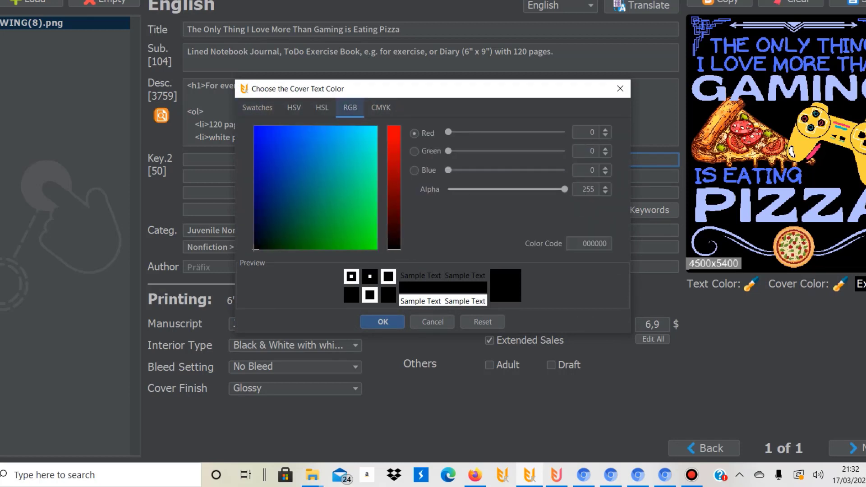
left_click_drag(582, 243, 608, 243)
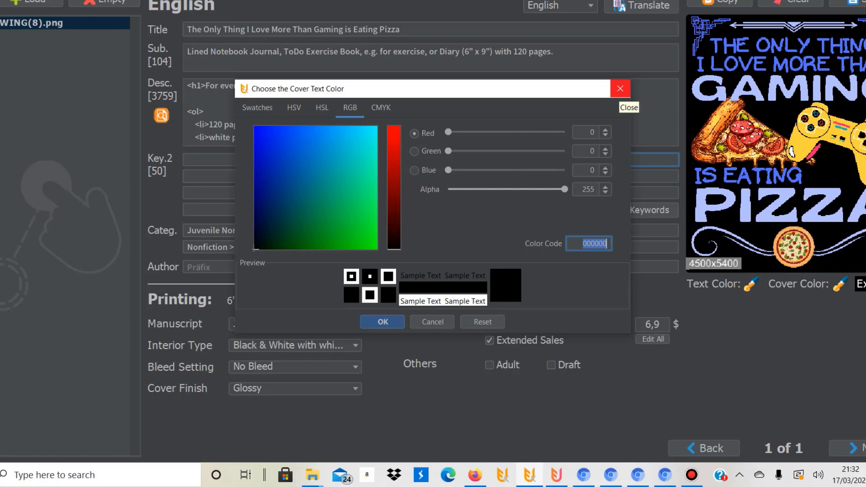
left_click(620, 88)
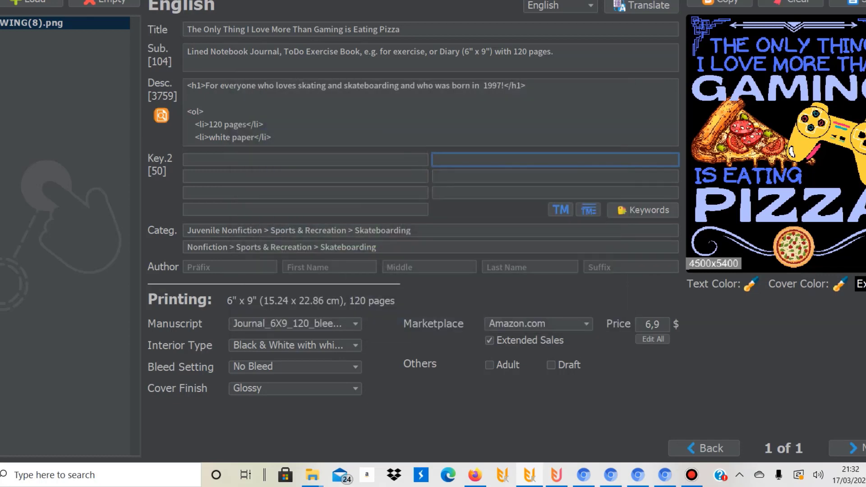
left_click(751, 284)
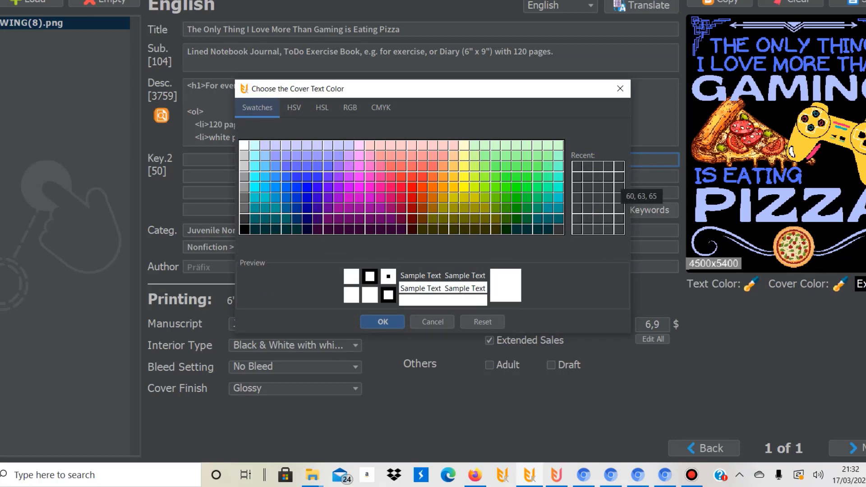
left_click(620, 88)
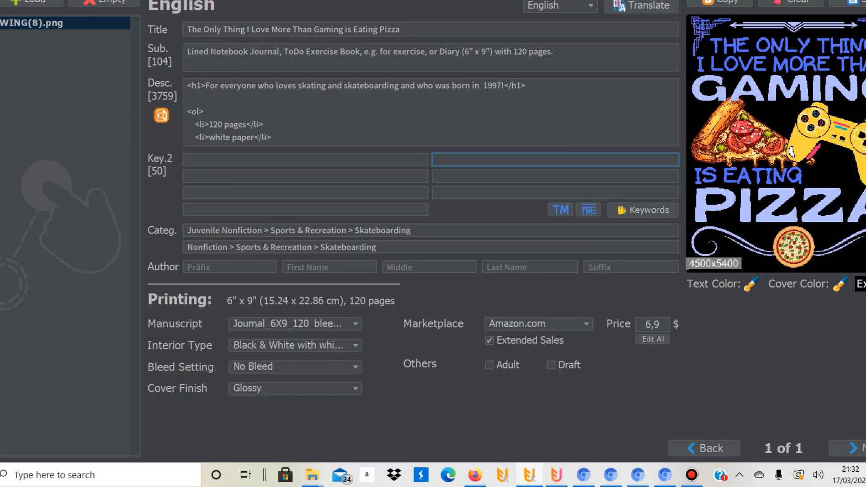
Step: Switch to Microsoft Edge to examine the generated cover PDF's back, spine title and front artwork, and close it along with the color chooser
left_click(447, 474)
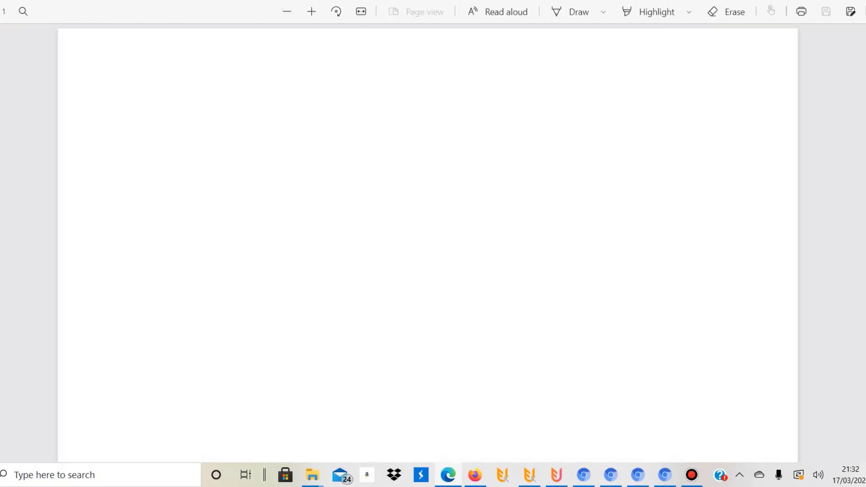
scroll(427, 244, "down", 3)
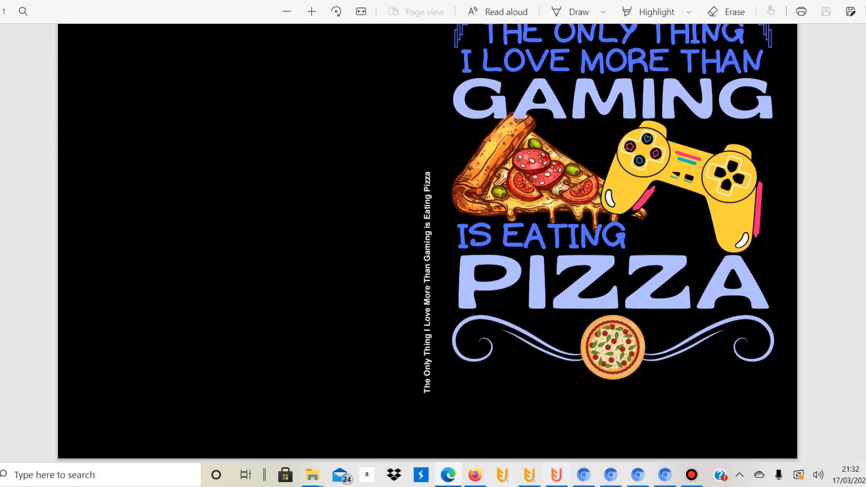
scroll(427, 242, "up", 3)
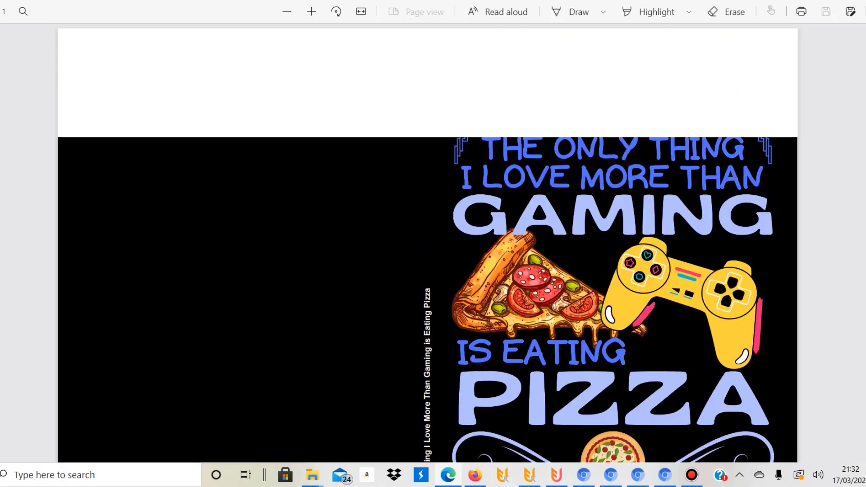
scroll(427, 243, "down", 3)
scroll(427, 242, "up", 3)
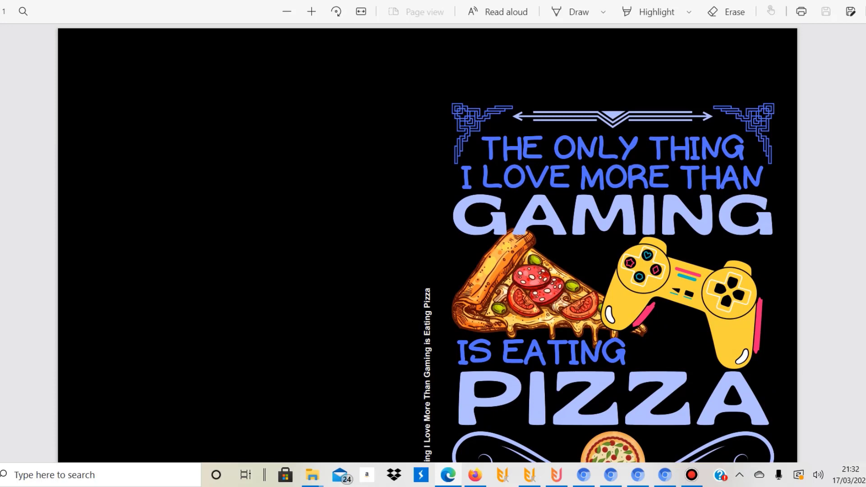
scroll(427, 243, "down", 3)
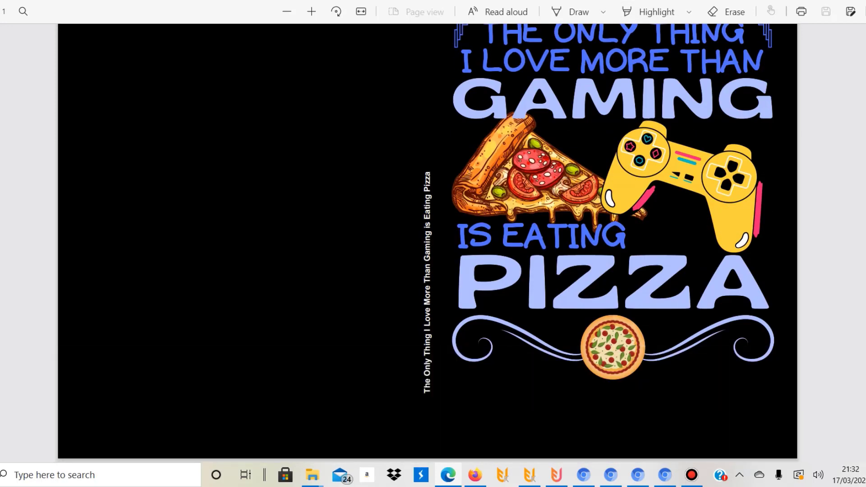
key("alt+F4")
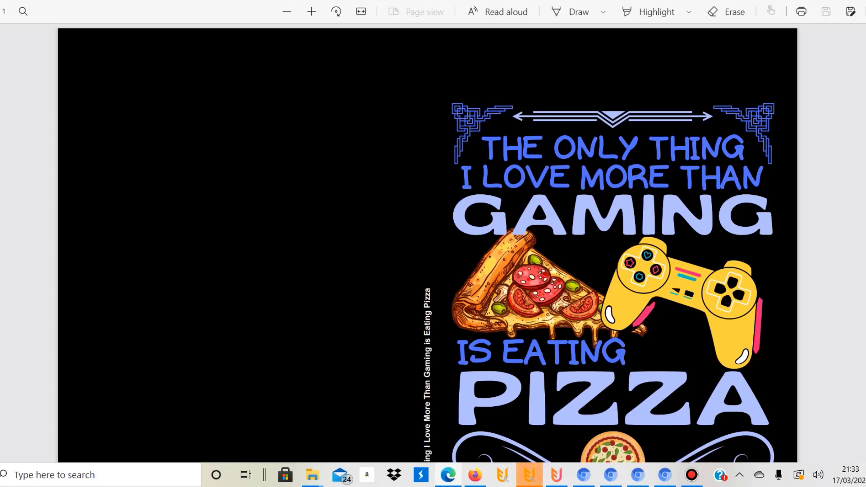
scroll(428, 243, "down", 2)
scroll(427, 243, "up", 2)
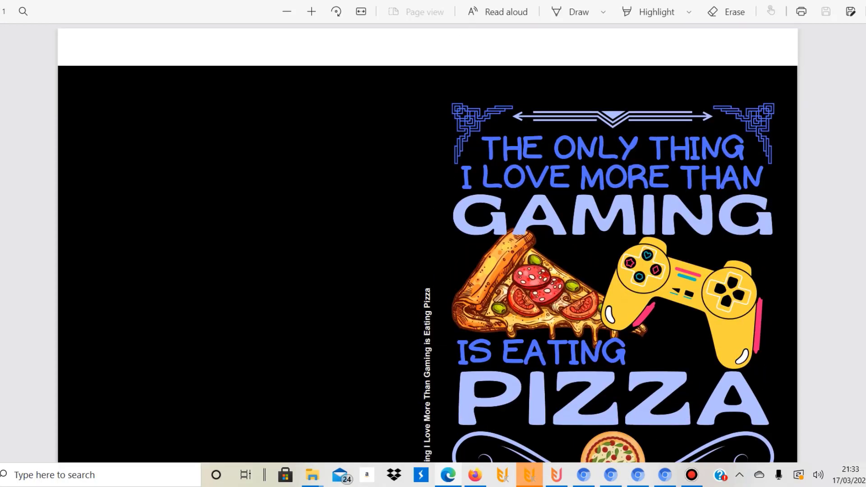
scroll(427, 243, "down", 3)
scroll(428, 243, "up", 3)
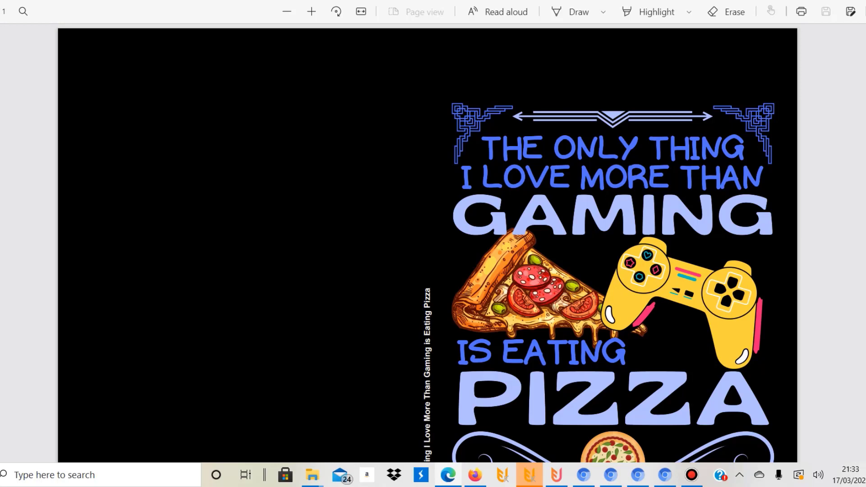
scroll(427, 245, "down", 2)
scroll(427, 245, "up", 2)
key("alt+F4")
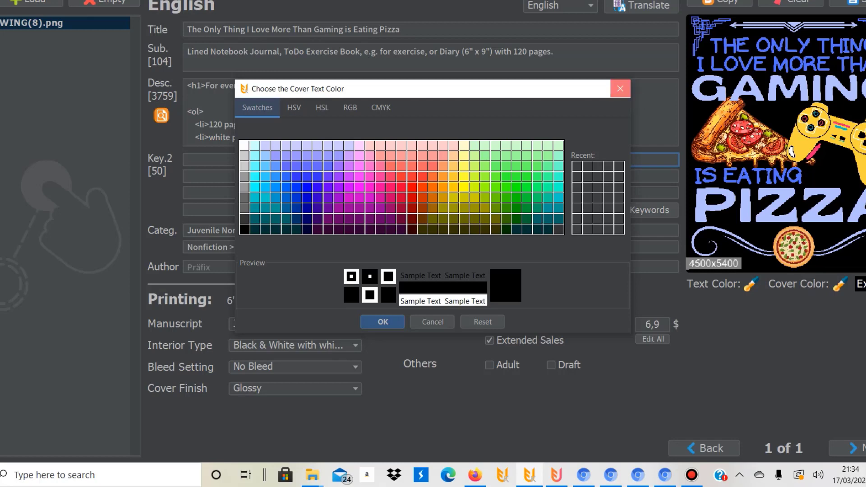
left_click(620, 88)
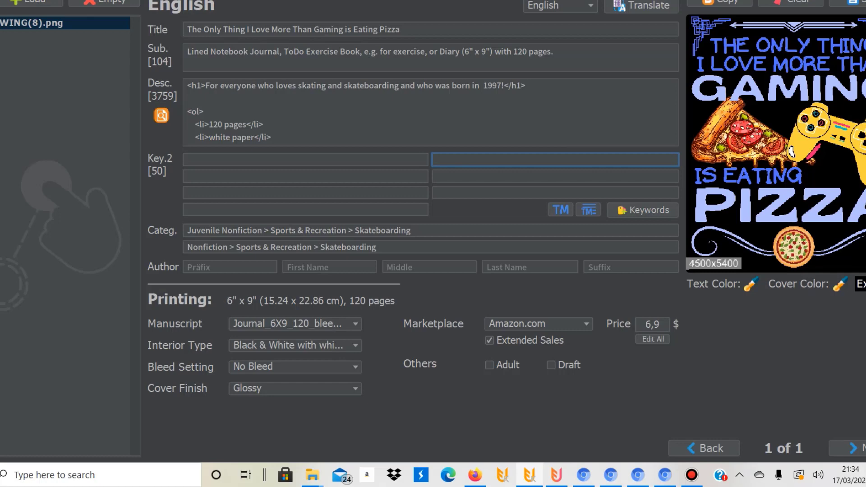
Step: Replace the word "skating" with "Pizza" in the h1 heading of the book description
left_click_drag(204, 111, 187, 99)
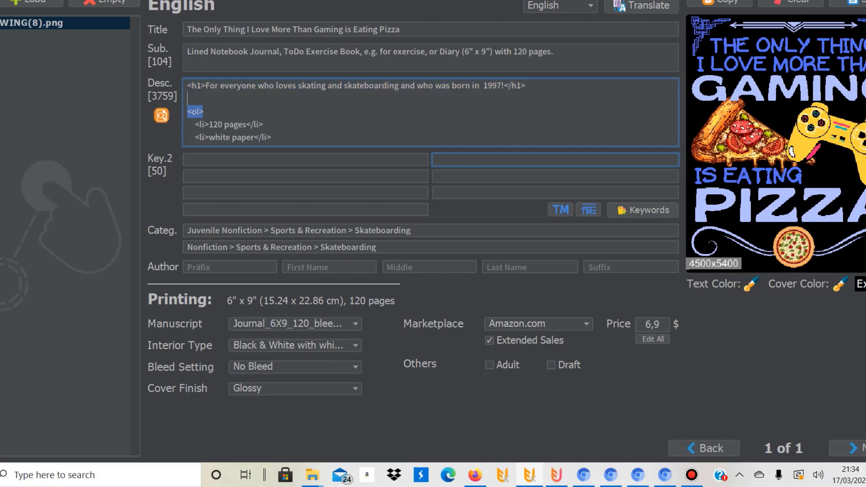
left_click(187, 98)
left_click_drag(298, 85, 326, 85)
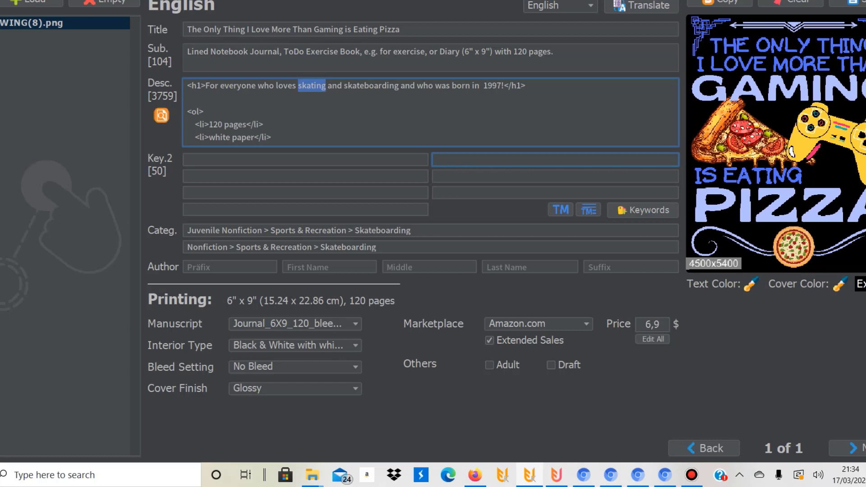
type("Pizza")
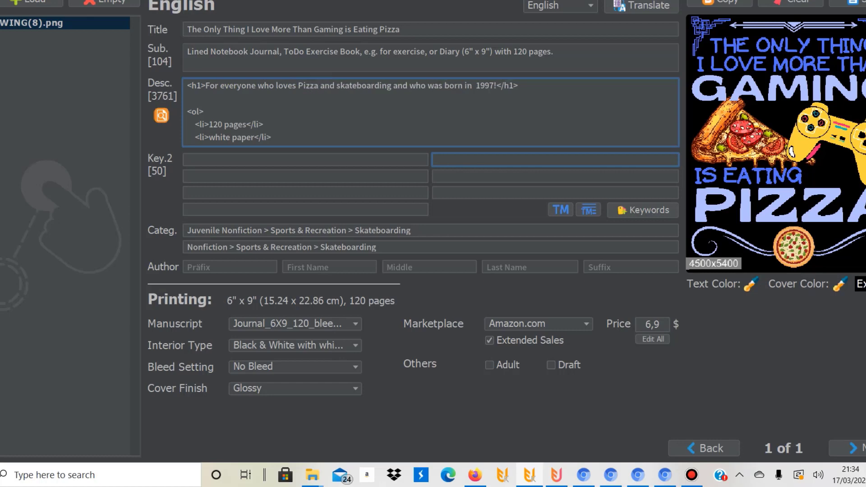
Step: Replace the word "skateboarding" with "gaming" in the description's h1 heading
left_click(387, 85)
key("BackSpace")
key("BackSpace")
key("BackSpace")
key("BackSpace")
key("BackSpace")
key("BackSpace")
key("BackSpace")
key("BackSpace")
key("BackSpace")
key("BackSpace")
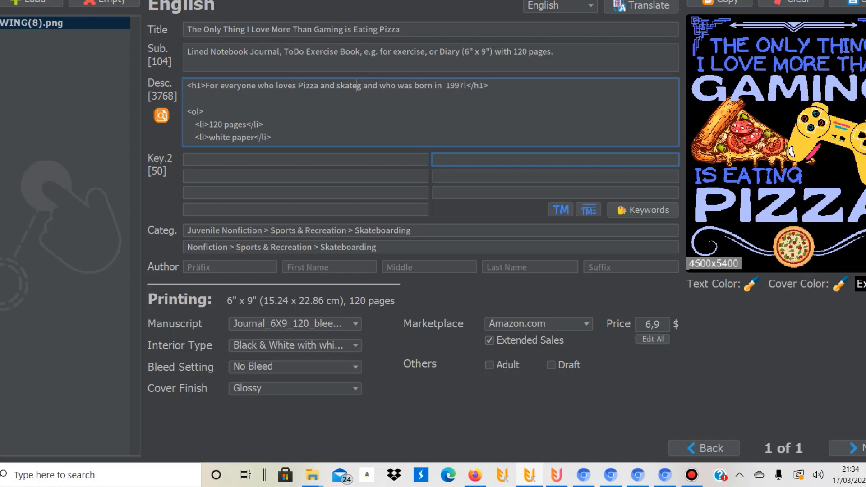
key("BackSpace")
key("BackSpace")
key("Delete")
type("gaming")
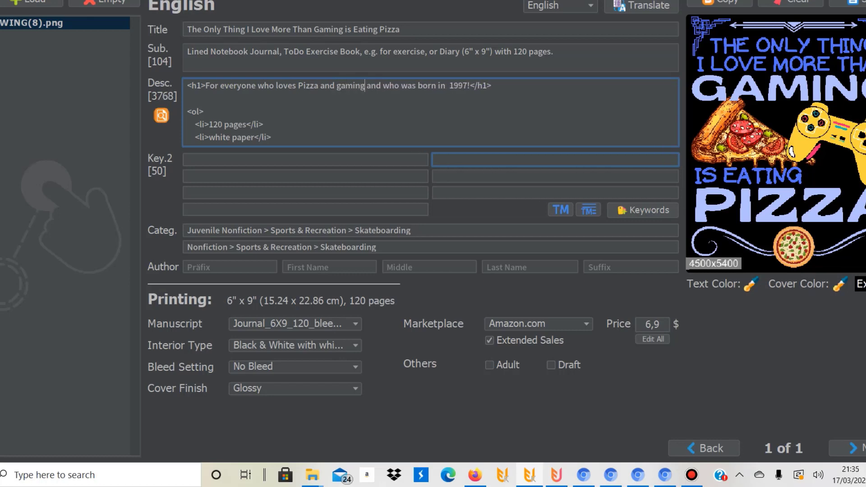
Step: Delete the birth-year phrase from the description's h1 heading so that it reads "For everyone who loves Pizza and gaming!"
left_click(466, 86)
key("BackSpace")
key("BackSpace")
key("BackSpace")
key("BackSpace")
key("BackSpace")
key("BackSpace")
key("BackSpace")
key("BackSpace")
key("BackSpace")
key("BackSpace")
key("BackSpace")
key("BackSpace")
key("BackSpace")
key("BackSpace")
key("BackSpace")
key("BackSpace")
key("BackSpace")
key("BackSpace")
key("BackSpace")
key("BackSpace")
key("BackSpace")
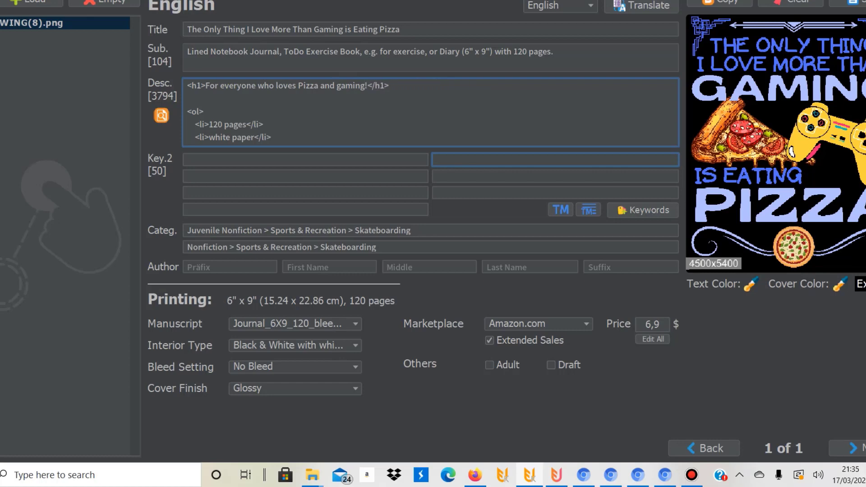
Step: Remove the duplicated word "lines" from the description's list so that the item reads "with lines"
type("<li>lined notebook journal</li>")
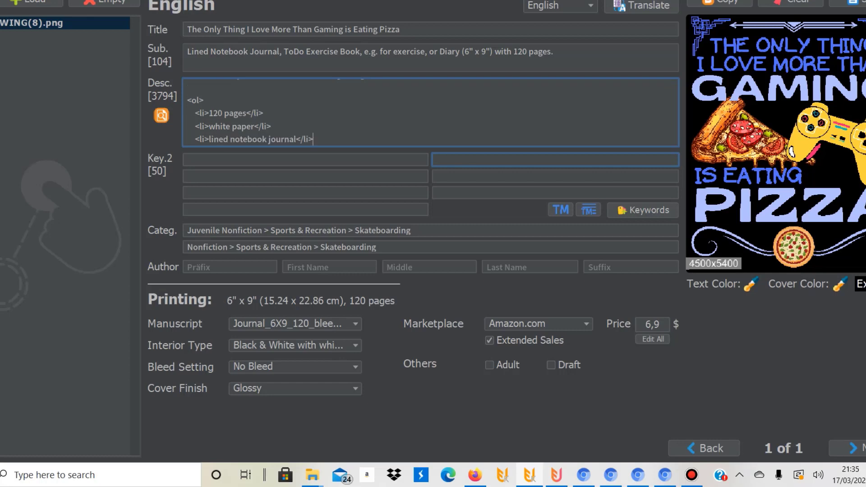
type("<li>with lines lines</li>")
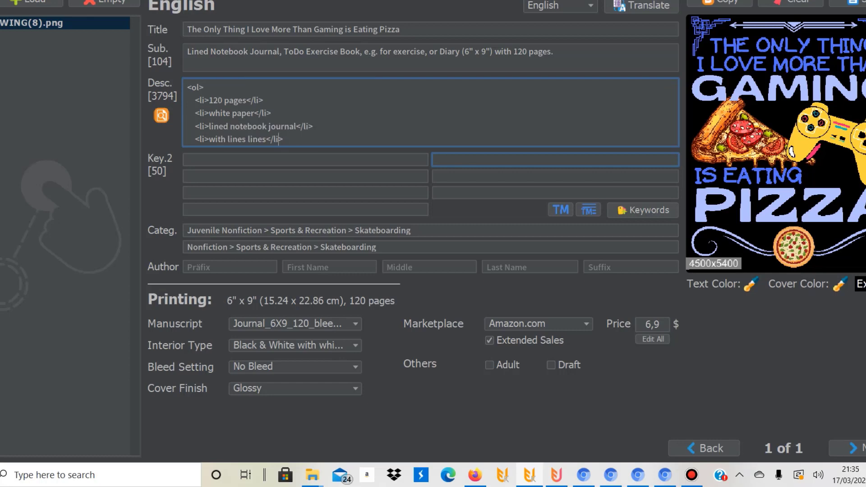
left_click(248, 138)
key("BackSpace")
key("BackSpace")
key("BackSpace")
key("BackSpace")
key("BackSpace")
key("BackSpace")
key("ctrl+End")
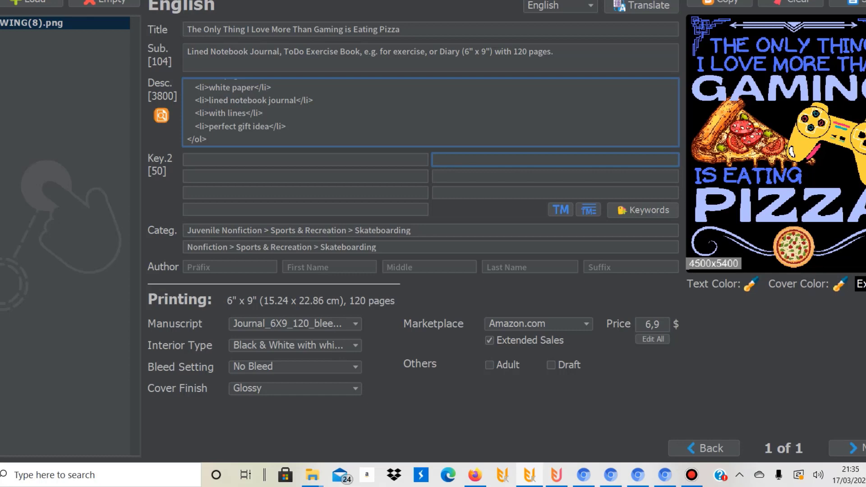
Step: Review the description's list items, from the notebook type down to the gift idea, and its h1 heading
left_click_drag(230, 100, 263, 100)
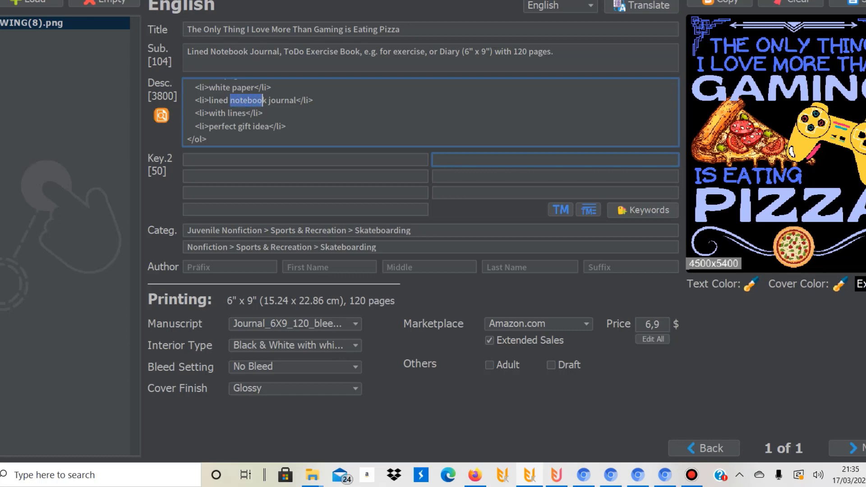
left_click(266, 100)
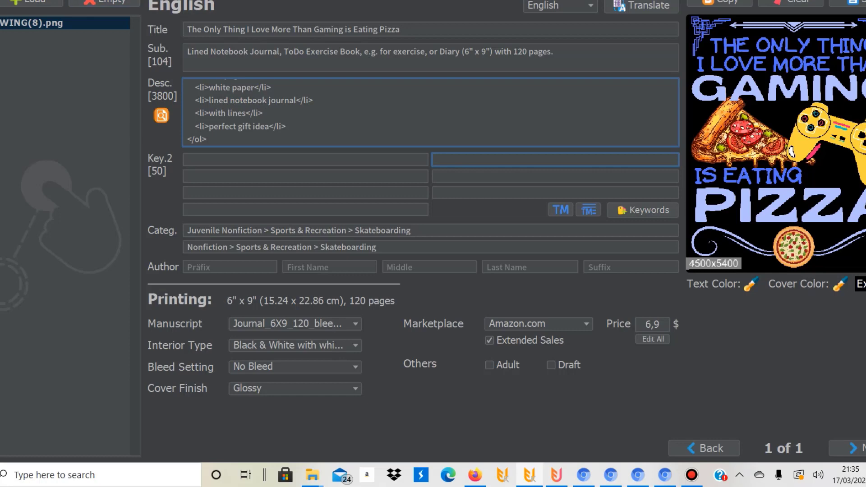
left_click_drag(207, 139, 204, 111)
left_click(292, 85)
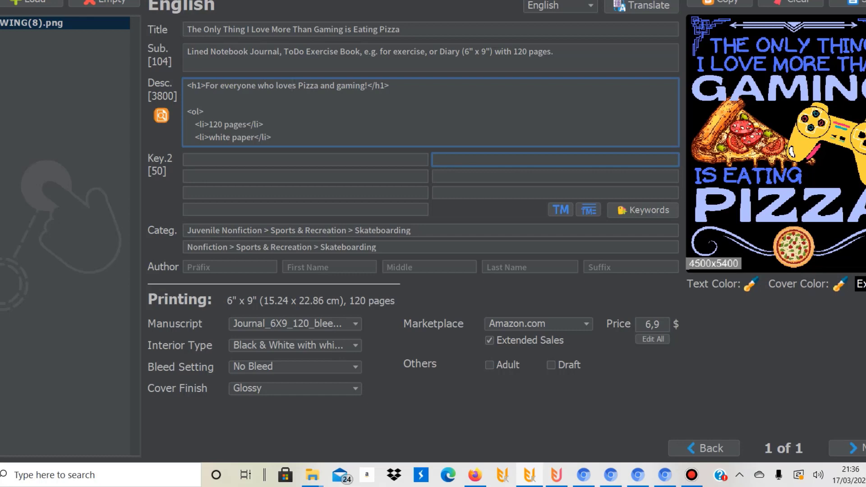
Step: Set the first category to Nonfiction > Cooking > Courses & Dishes > Pizza by searching for "pizza"
key("Tab")
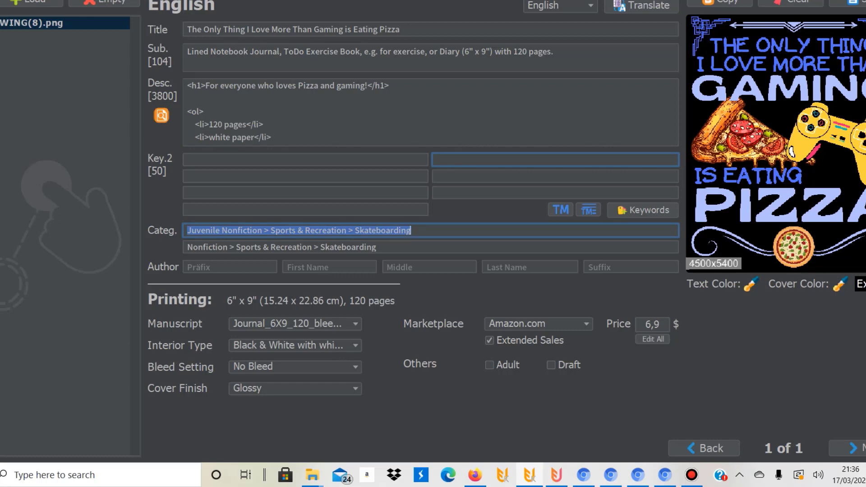
type("pizza")
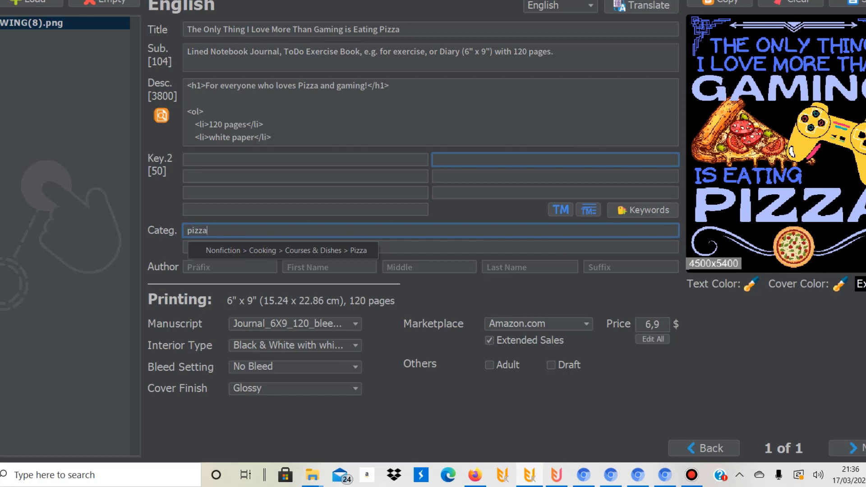
key("Down")
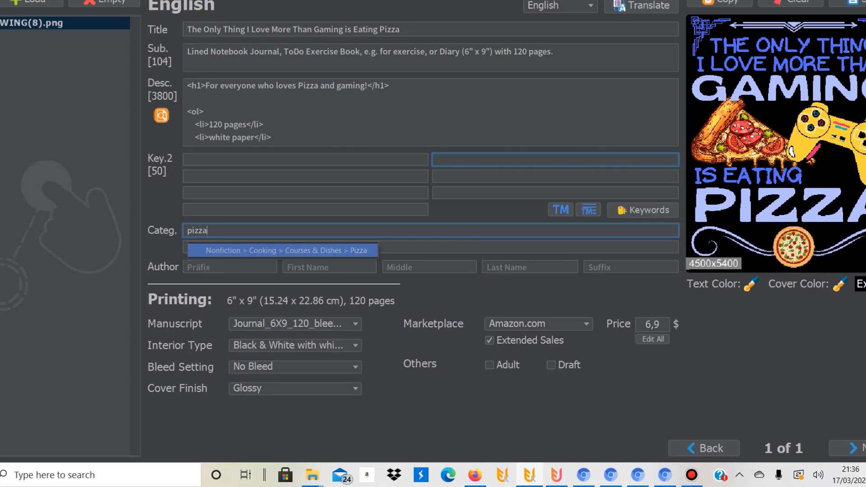
key("Return")
Step: Replace the second category with Juvenile Nonfiction > Computers > Entertainment & Games, found by searching for "games"
double_click(291, 247)
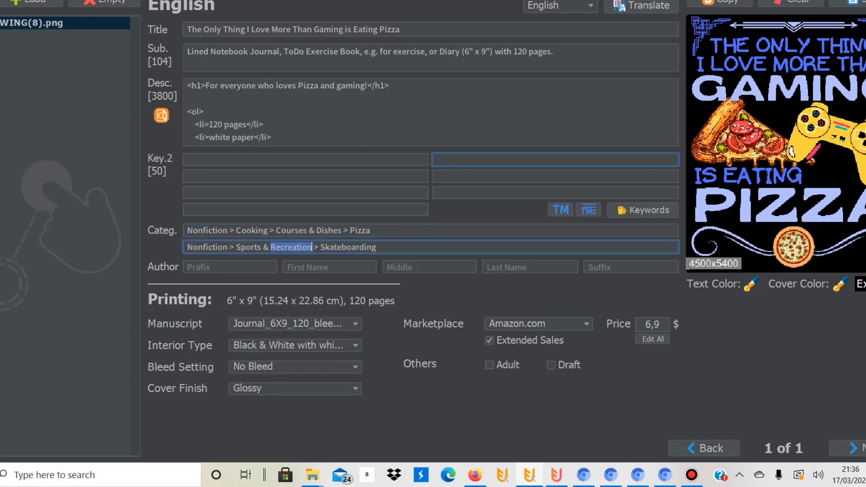
key("ctrl+a")
key("BackSpace")
type("gamin")
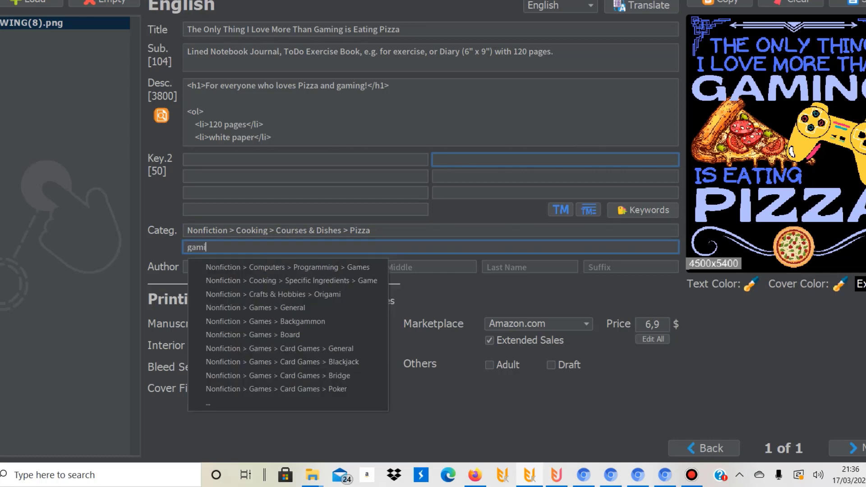
key("BackSpace")
key("BackSpace")
type("es")
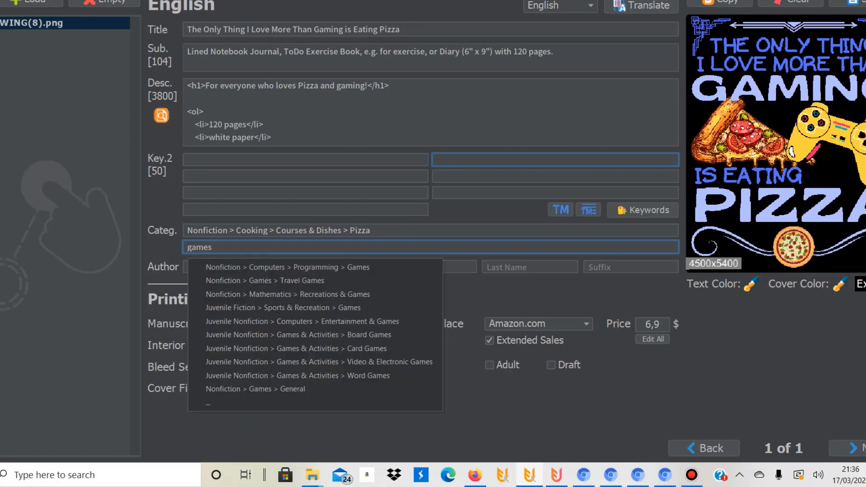
key("Down")
key("Up")
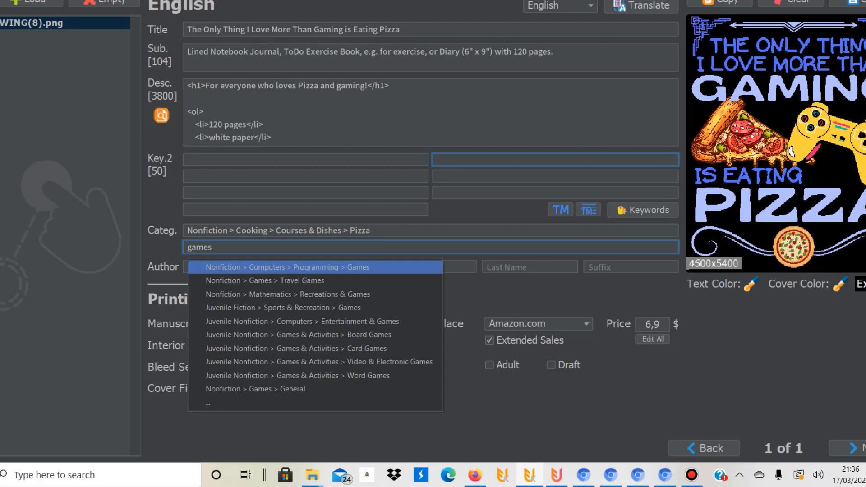
key("Down")
key("Down")
key("Down")
key("Down")
key("Return")
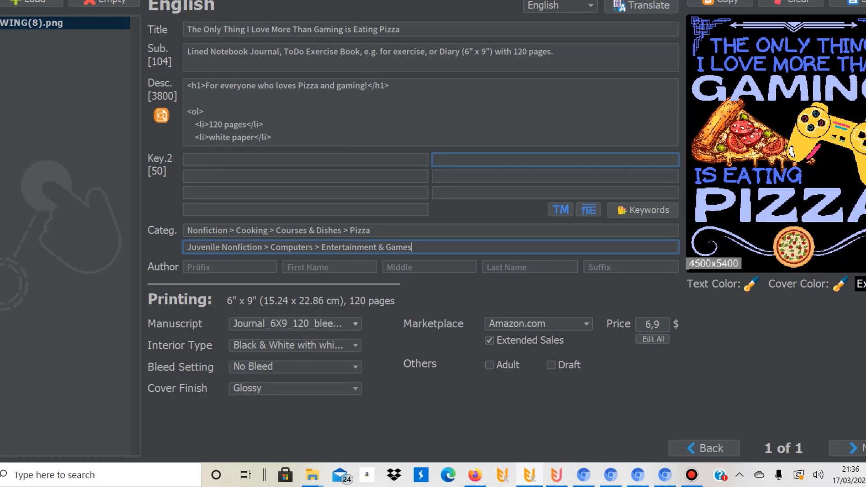
Step: Check the manuscript choices and the available interior types in the printing settings
left_click(355, 323)
left_click(355, 324)
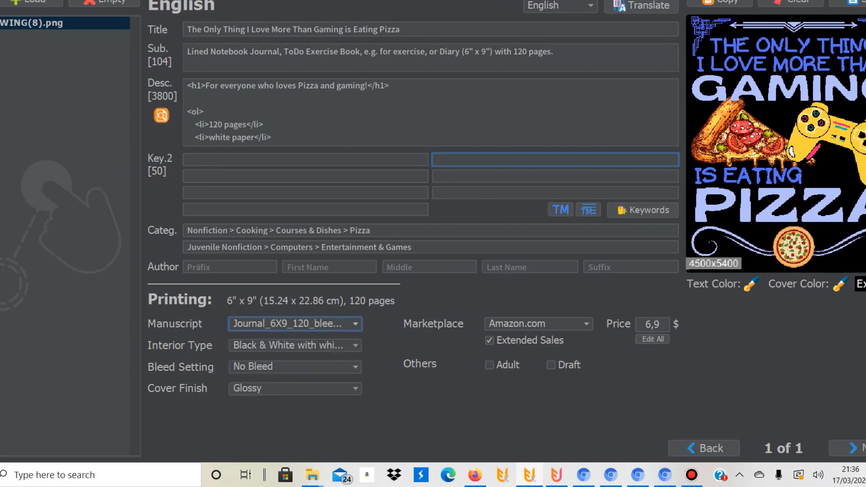
left_click(355, 345)
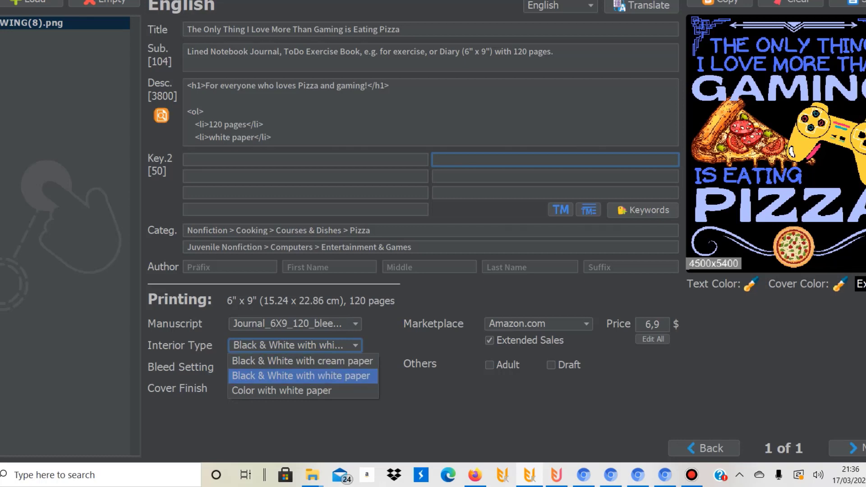
left_click(355, 346)
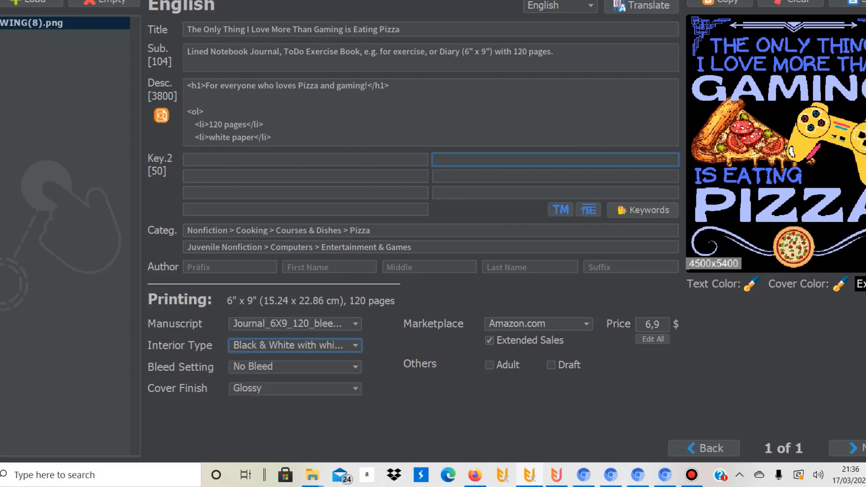
left_click(355, 346)
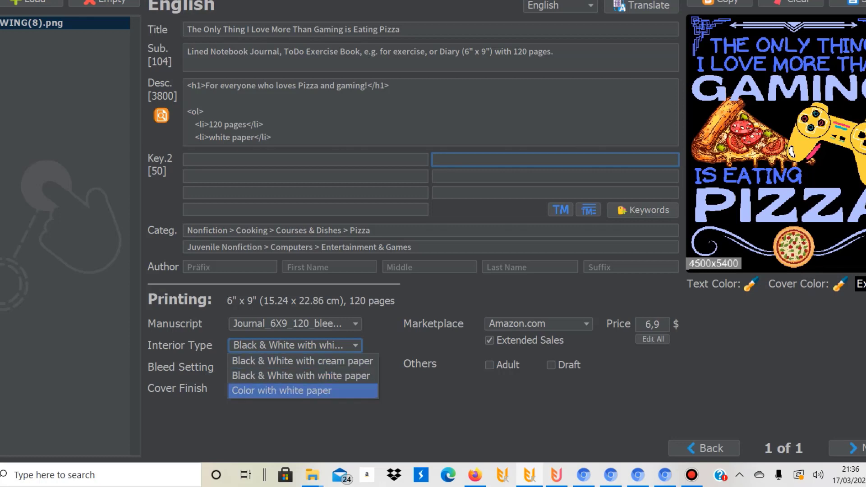
left_click(356, 345)
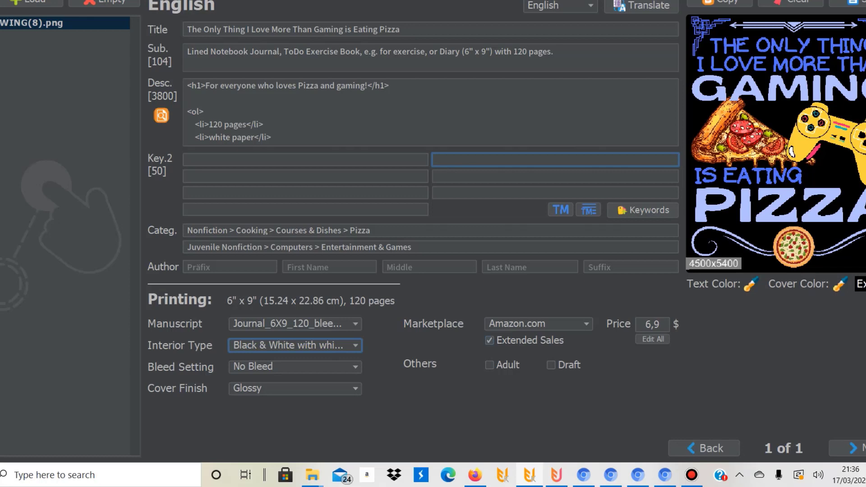
Step: Look through the available marketplaces, keep Amazon.com selected, and review the list of prices per marketplace
left_click(585, 324)
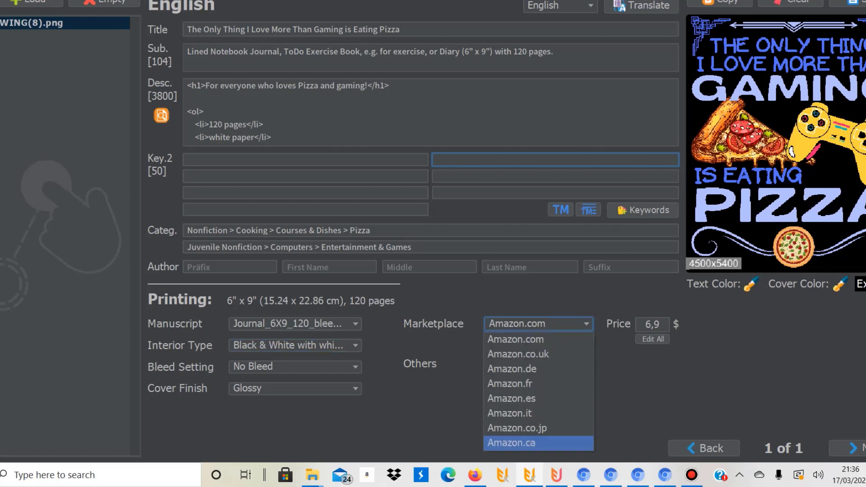
left_click(539, 339)
key("Tab")
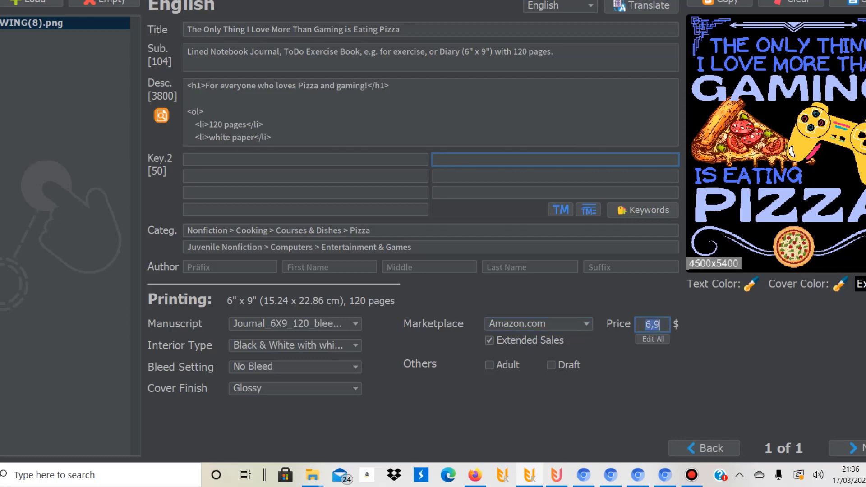
left_click(653, 339)
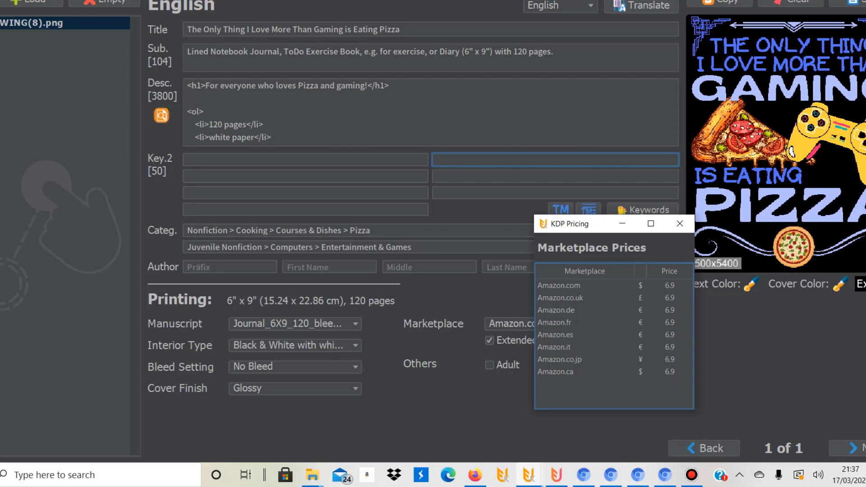
left_click(679, 223)
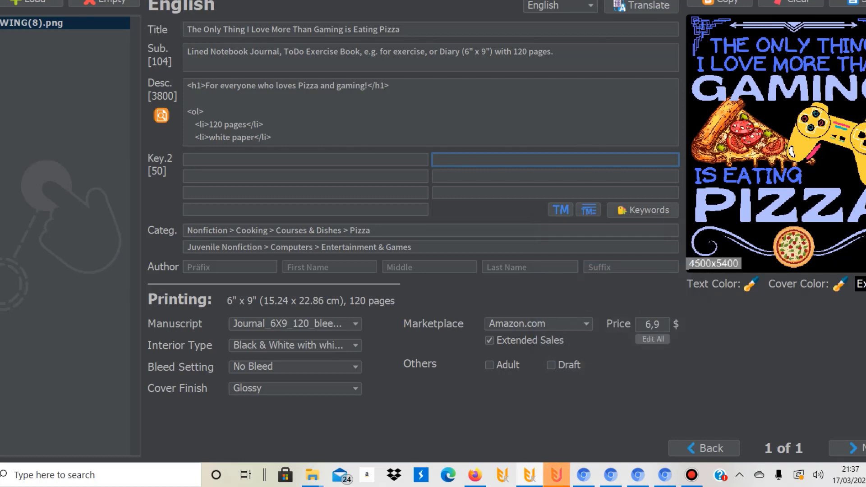
Step: Open the Keyword Finder from the first keyword field and search its long keywords for "gaming"
left_click(305, 160)
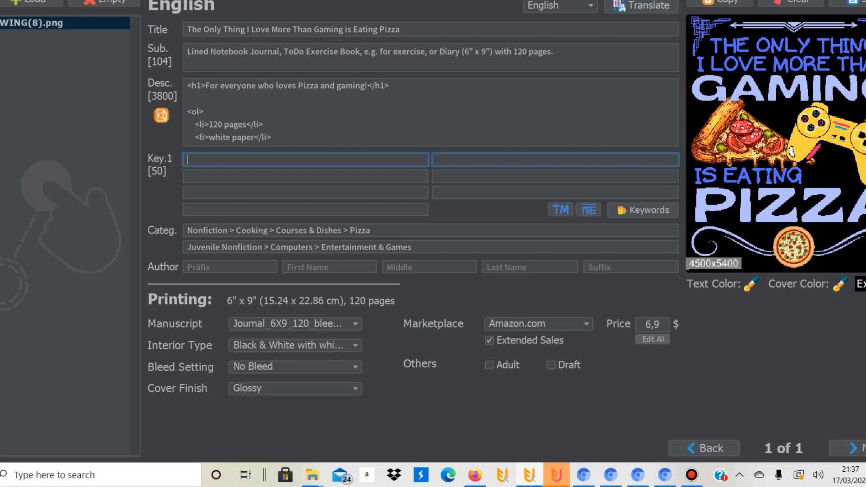
left_click(669, 207)
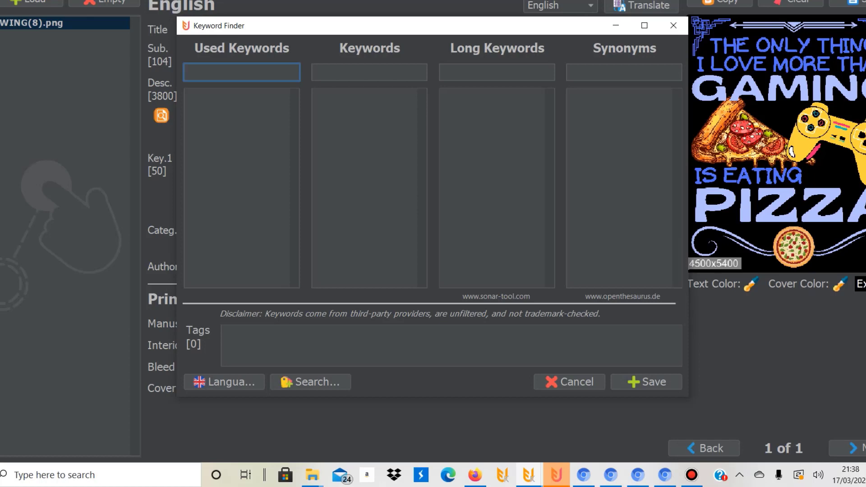
left_click(496, 72)
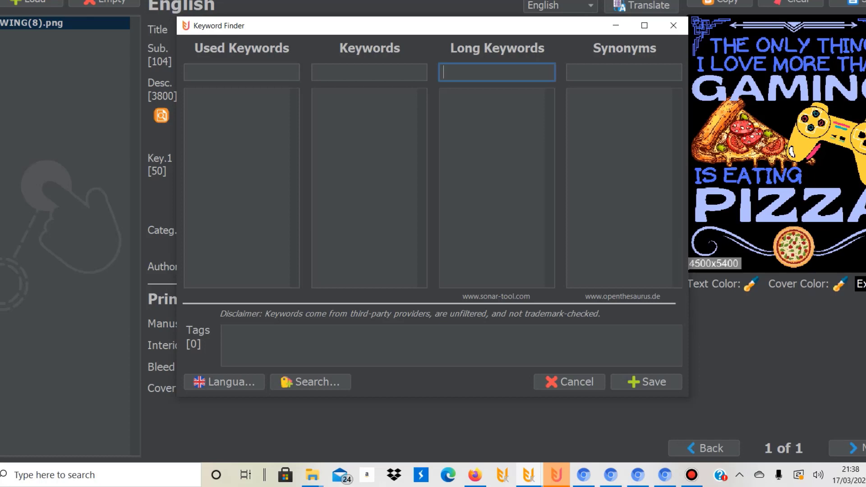
type("gaming")
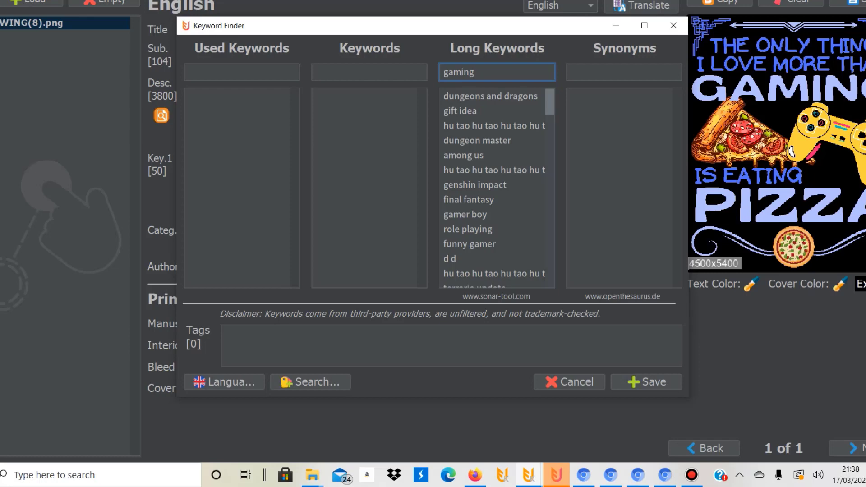
left_click_drag(550, 102, 549, 102)
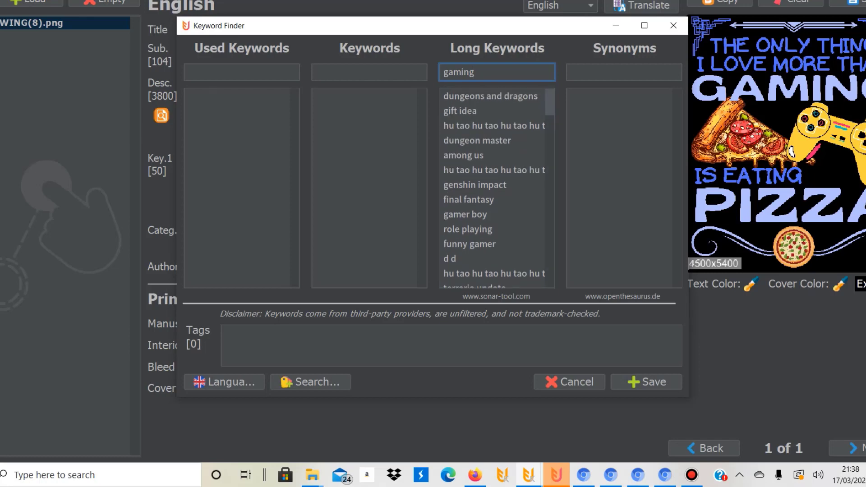
Step: Add the long keywords gift idea, funny gamer, funny gaming, video game console, gaming life and pc gaming to the tags
double_click(460, 111)
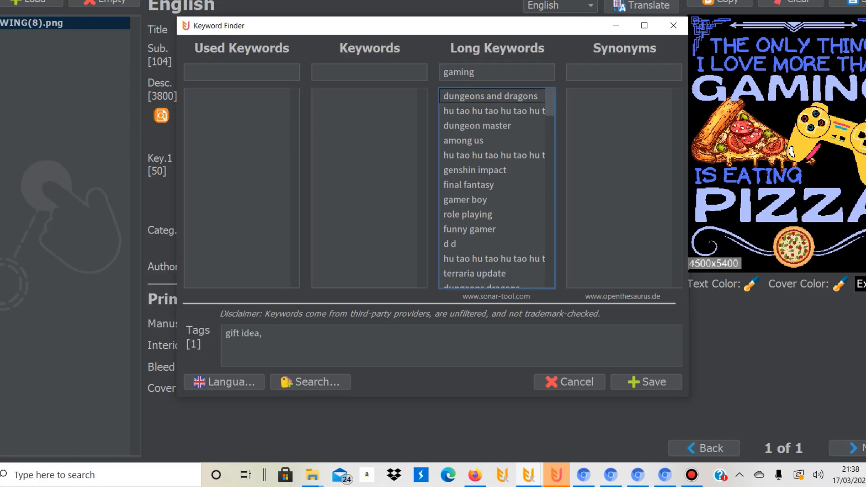
double_click(469, 229)
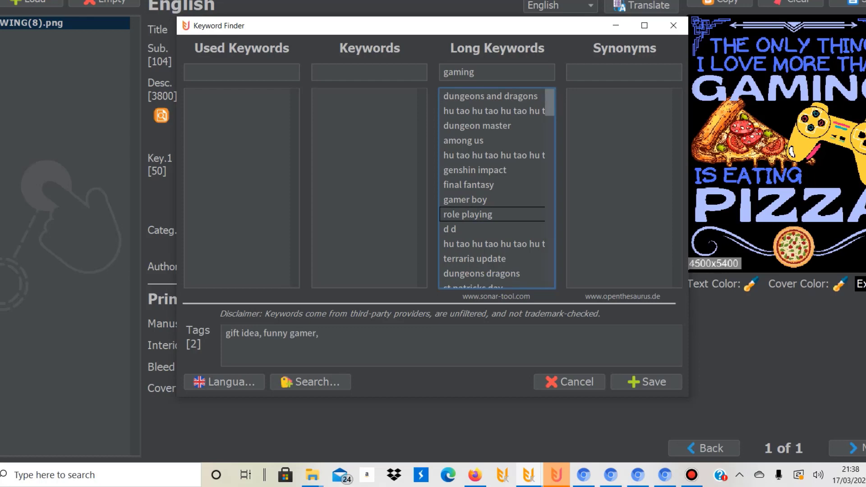
scroll(496, 188, "down", 3)
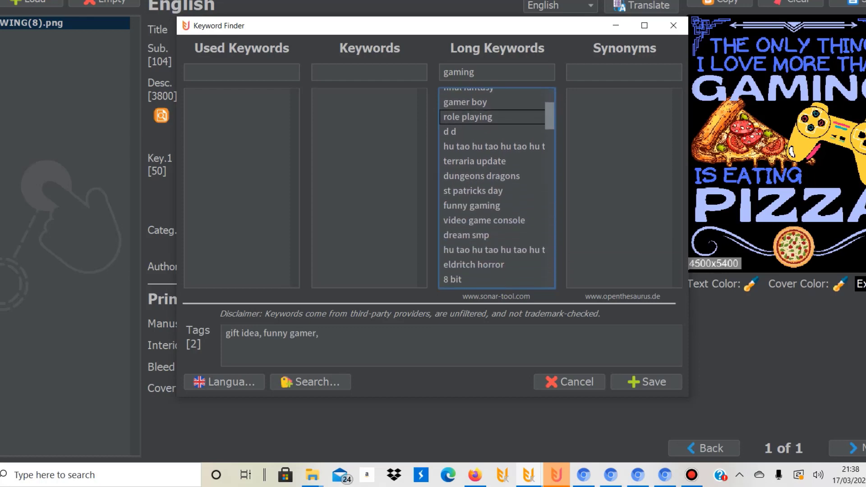
double_click(482, 201)
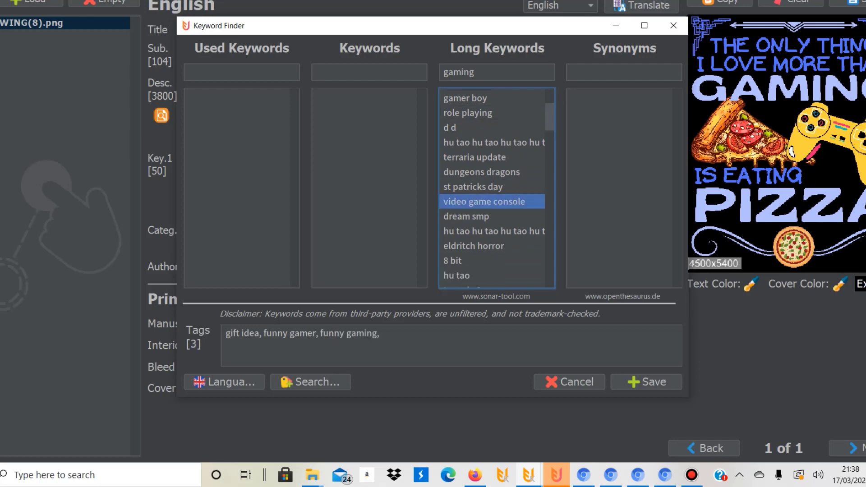
double_click(483, 201)
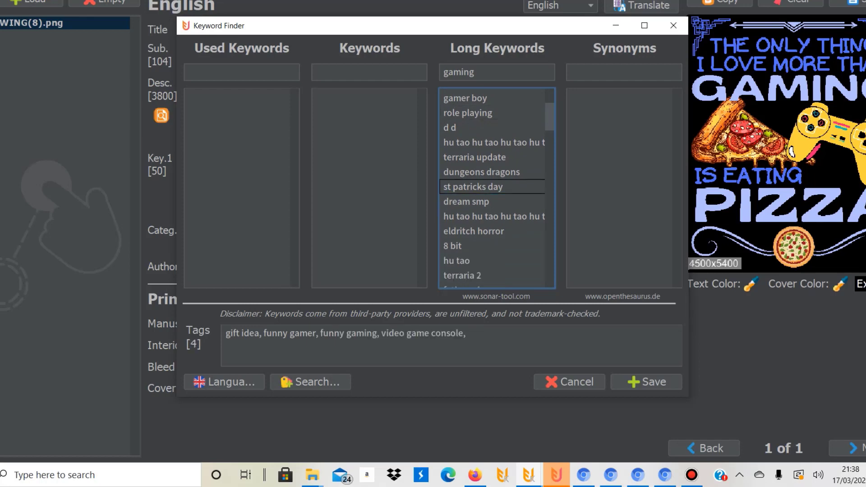
scroll(496, 188, "down", 3)
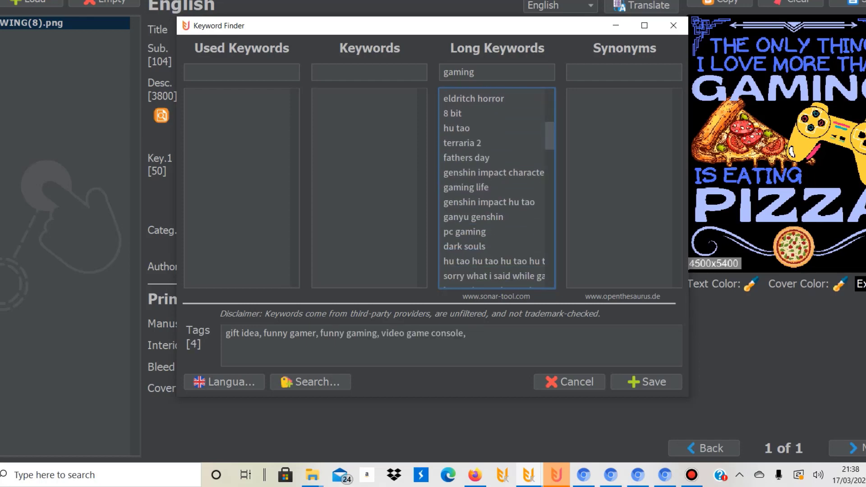
double_click(466, 187)
double_click(464, 217)
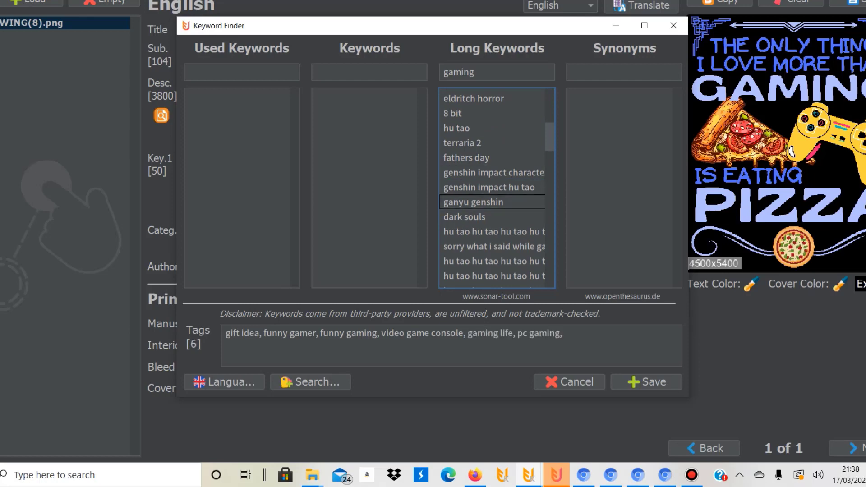
Step: Add the long keywords gamer quote, gamer gift and gamer girl to the tags and save them to the listing
scroll(496, 188, "down", 4)
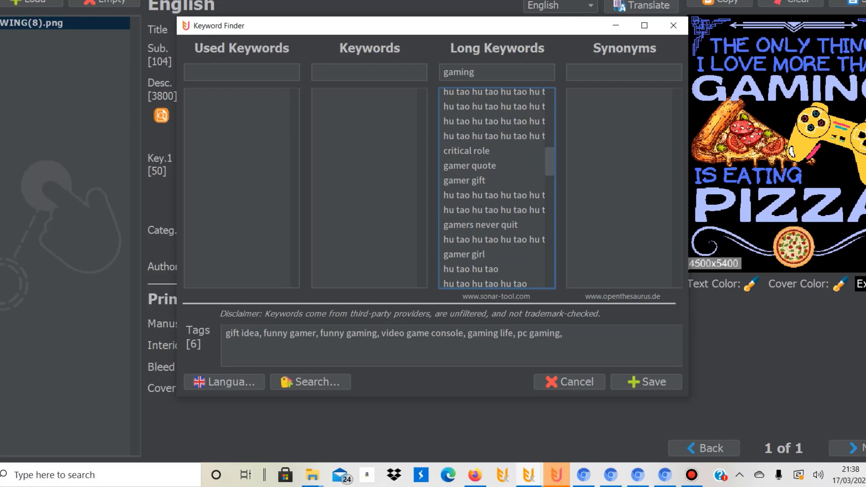
double_click(464, 166)
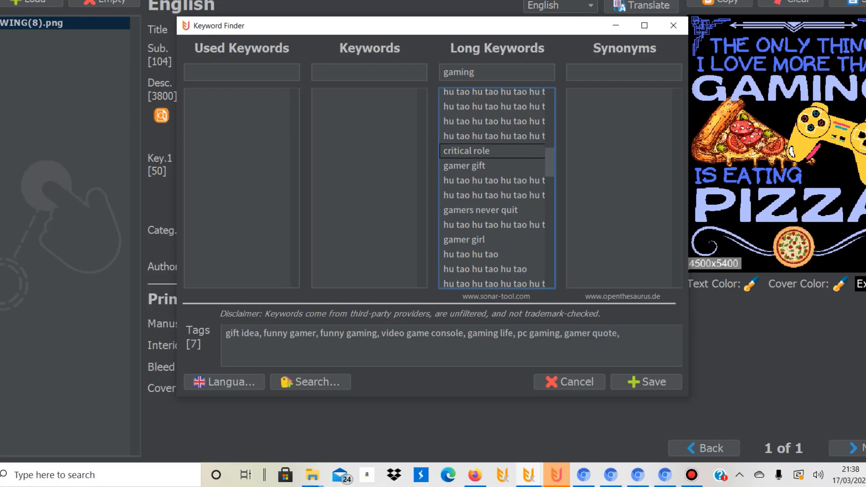
double_click(464, 165)
double_click(465, 225)
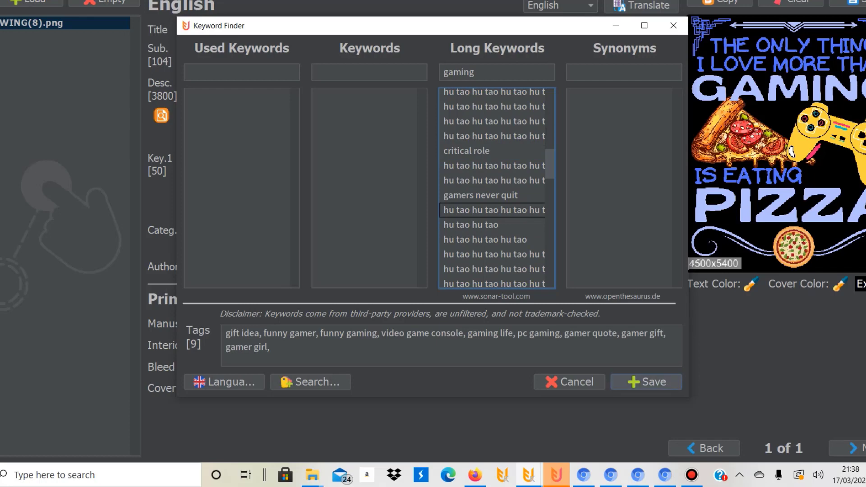
left_click(646, 382)
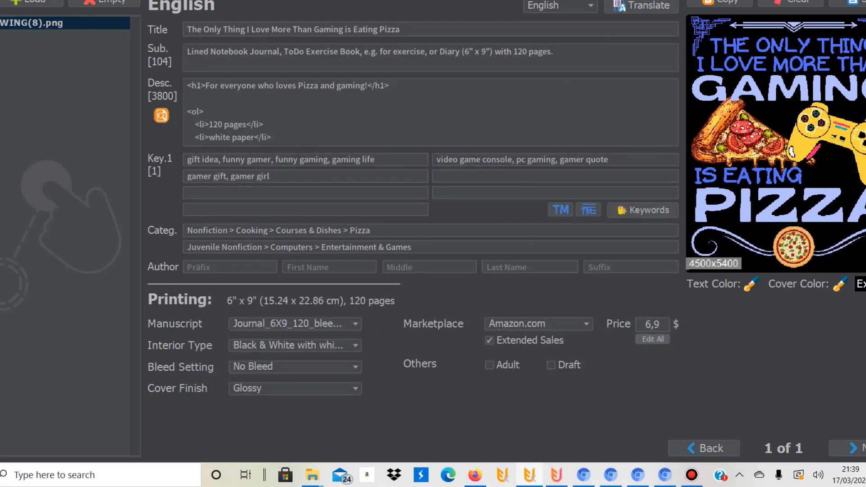
Step: From the fourth keyword field, search the Keyword Finder's long keywords for "pizza" and add pizza lover, funny pizza, fast food and pizza lovers
left_click(555, 176)
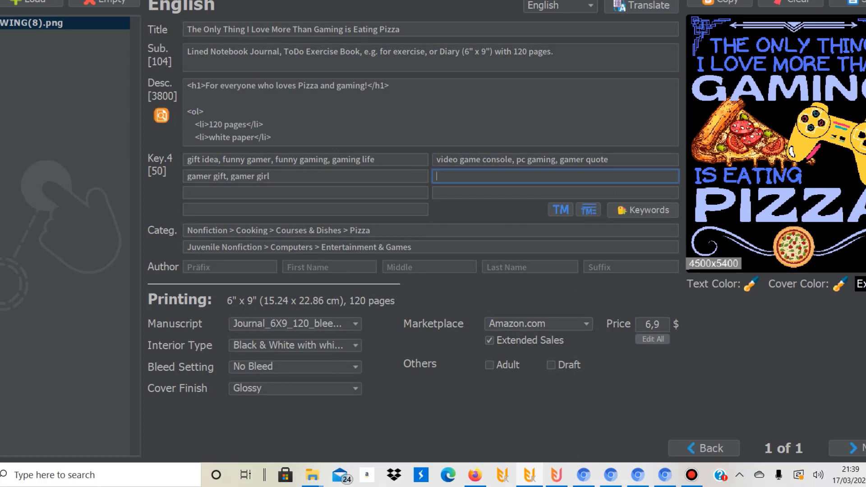
left_click(642, 211)
left_click(497, 72)
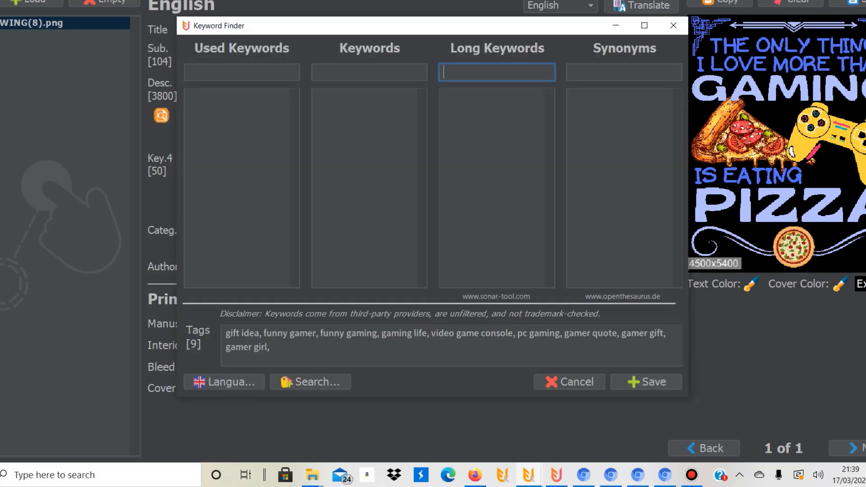
type("pizza")
double_click(466, 96)
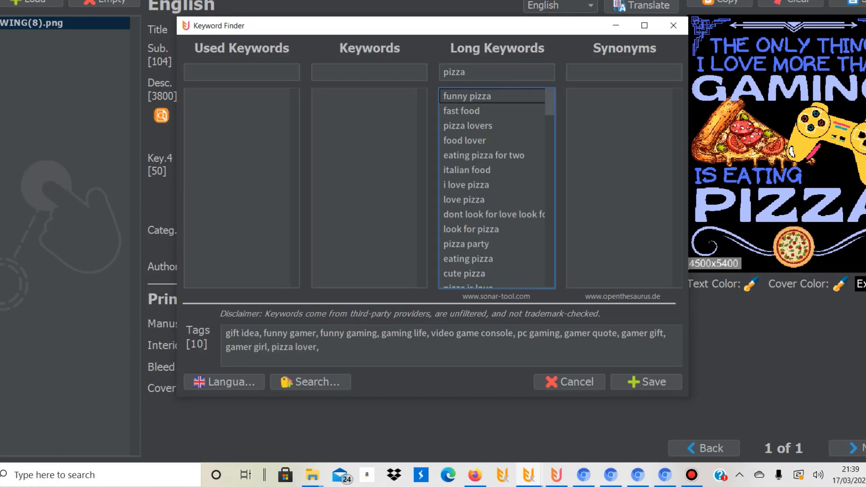
double_click(465, 96)
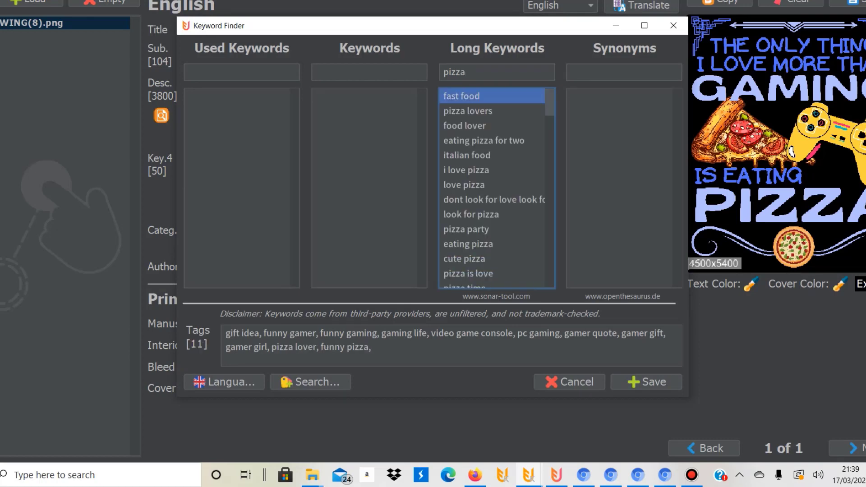
double_click(466, 96)
double_click(465, 96)
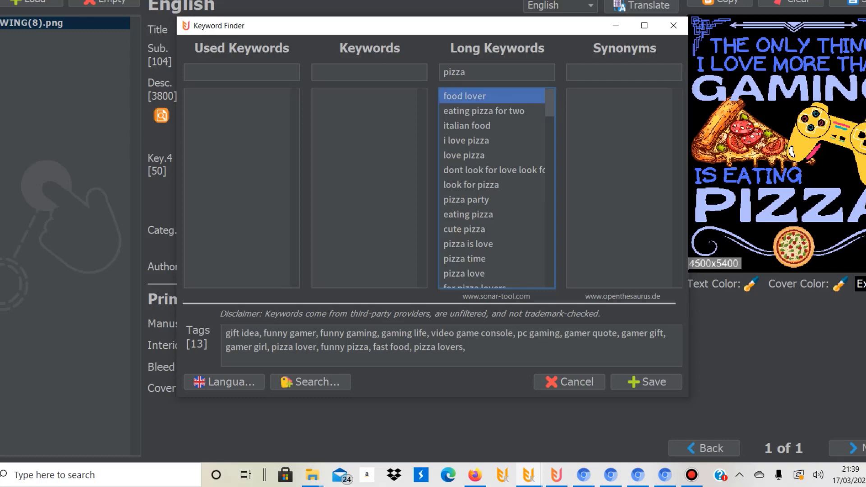
Step: Add food lover, eating pizza for two, i love pizza, love pizza, pizza party, eating pizza and pizza is love, and save the tags
double_click(466, 96)
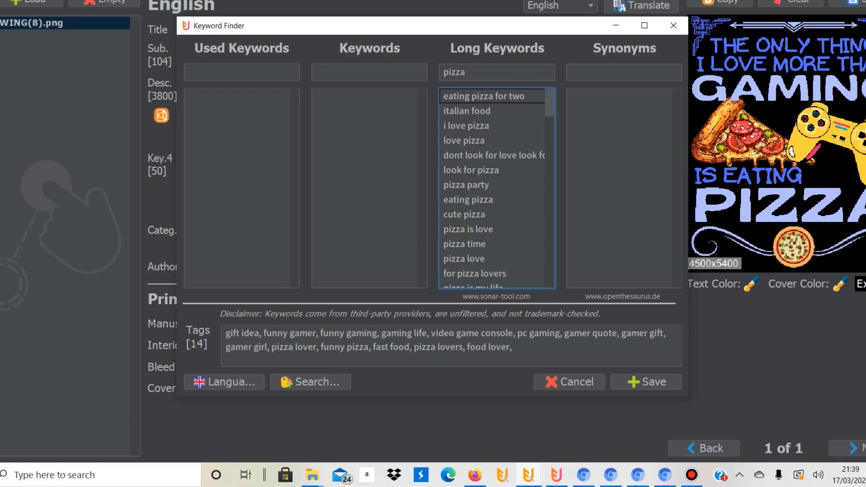
double_click(466, 96)
double_click(466, 111)
double_click(466, 110)
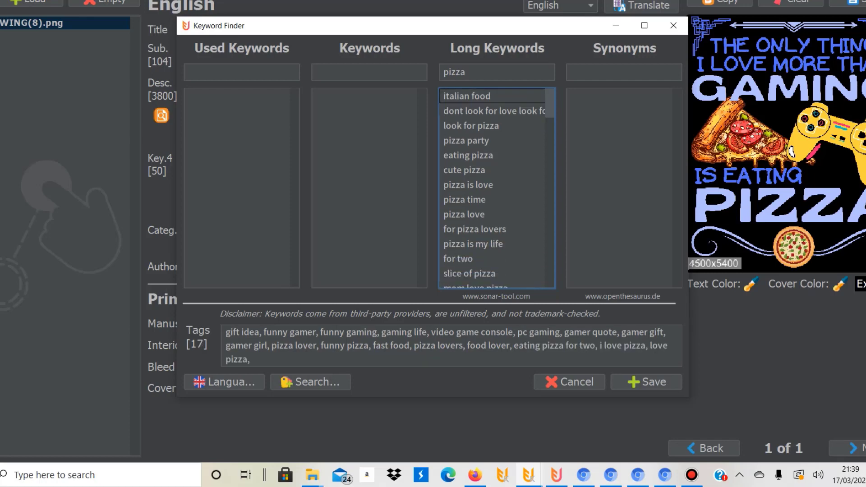
double_click(466, 140)
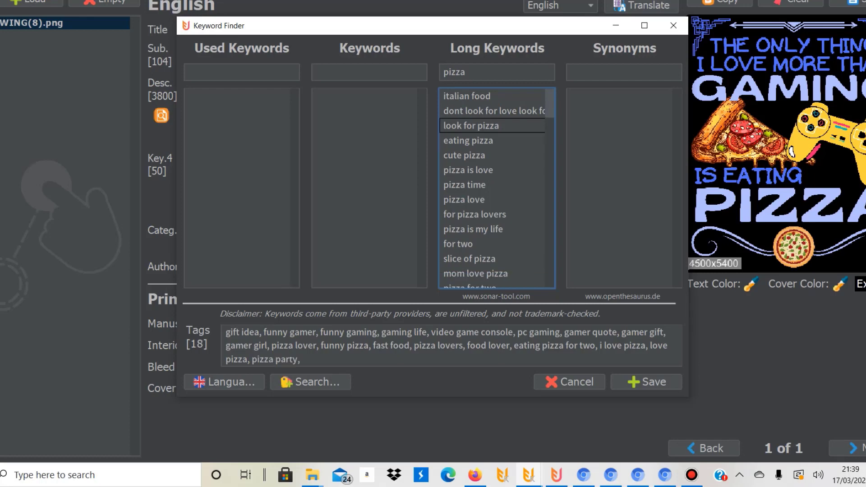
double_click(466, 141)
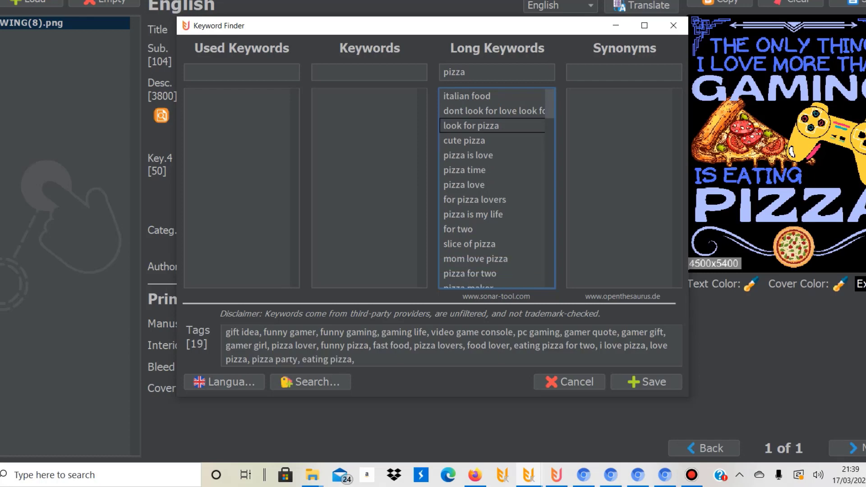
double_click(465, 155)
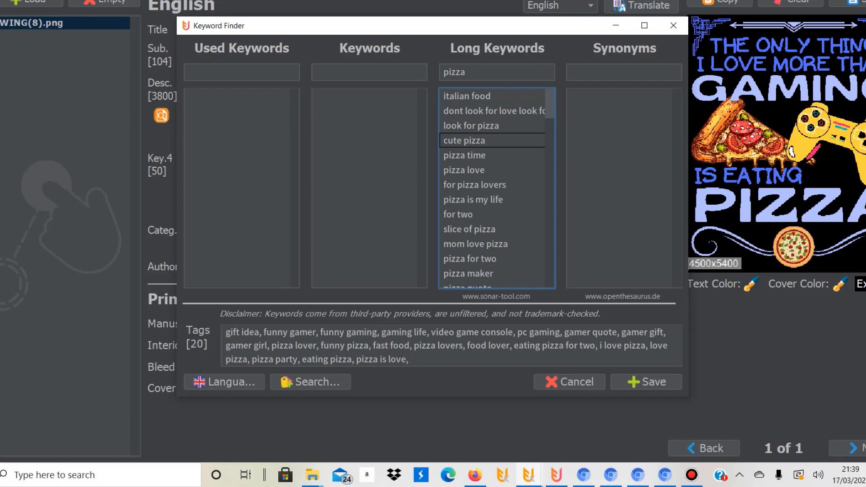
left_click(646, 381)
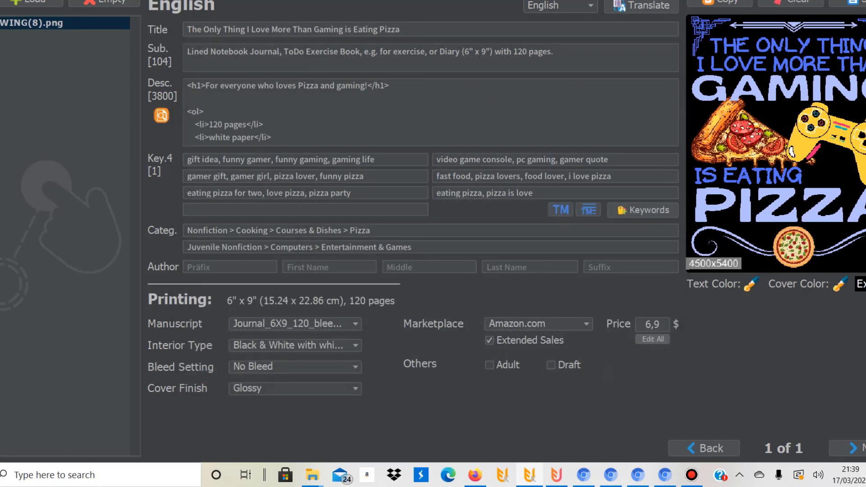
Step: Enter "video games,gamer,controller" in the empty seventh keyword field
left_click(356, 193)
left_click(305, 209)
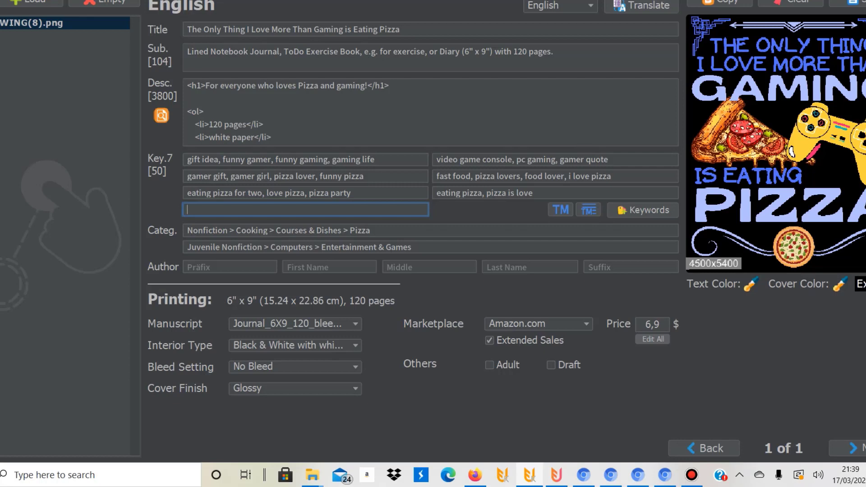
type("video games,gamer,")
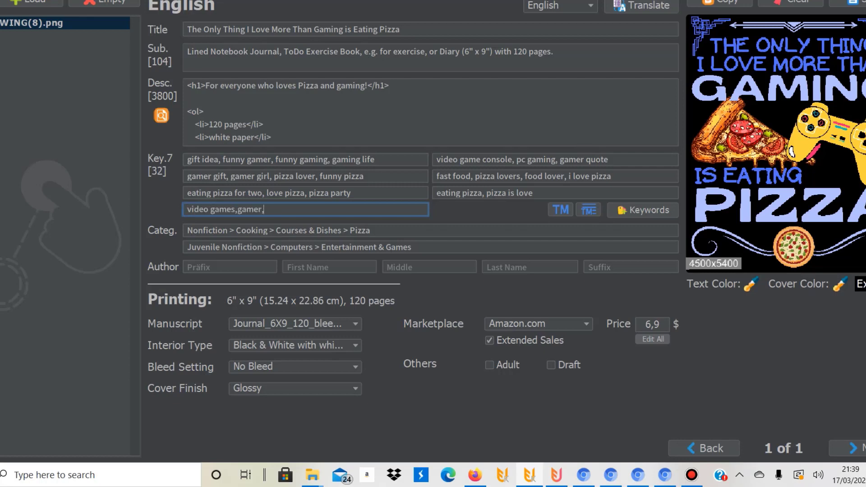
type("controller")
Step: Switch to the KDP sales dashboard in Firefox, examine the date filter's explanation and the units ordered chart, and return to Flying Upload Pro
left_click(475, 417)
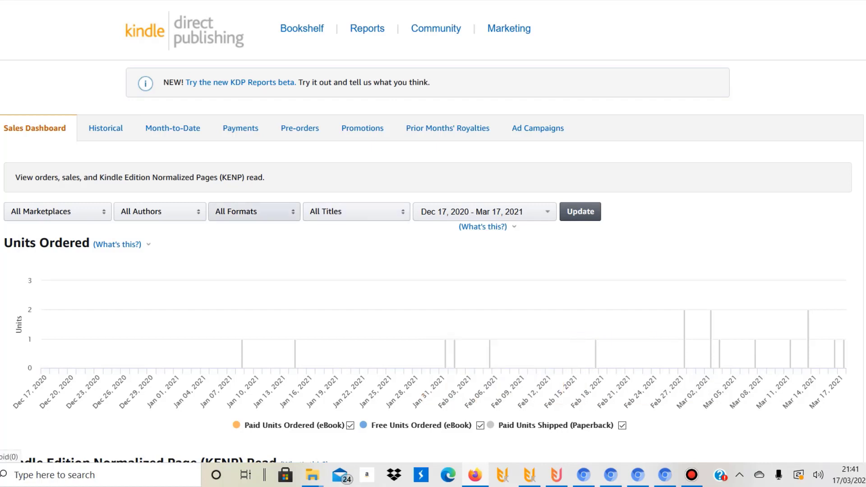
left_click(483, 226)
left_click(564, 249)
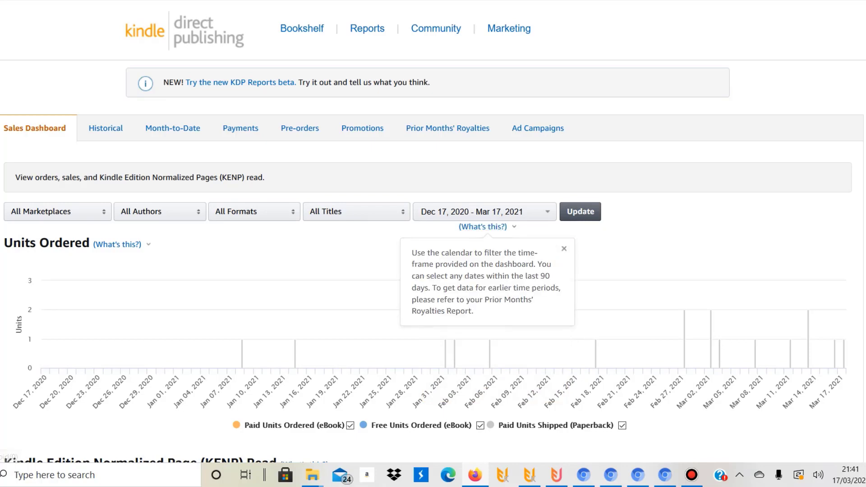
scroll(559, 271, "down", 3)
scroll(432, 244, "down", 1)
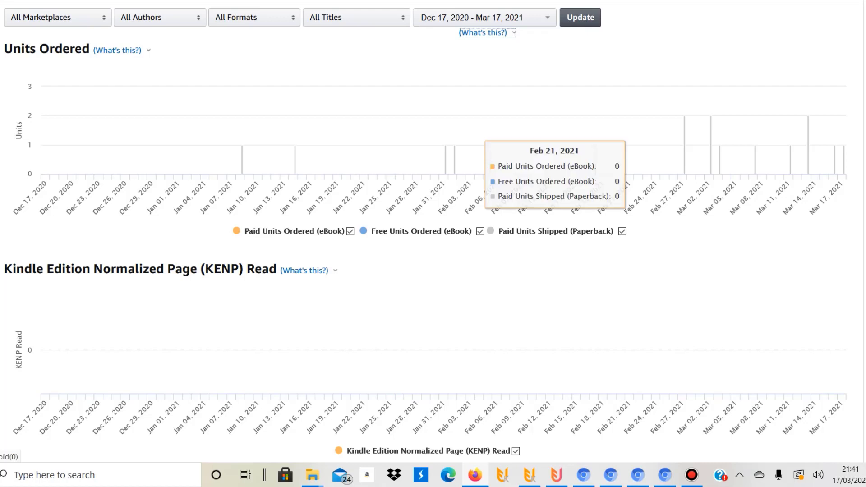
mouse_move(529, 475)
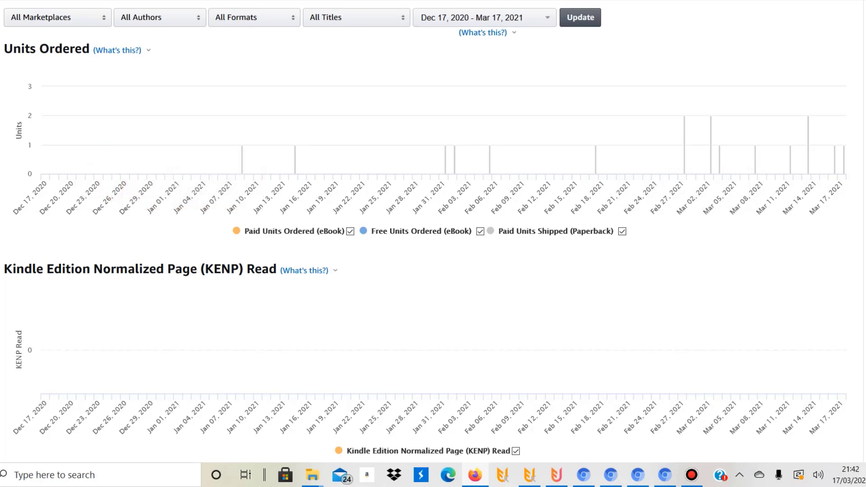
mouse_move(556, 474)
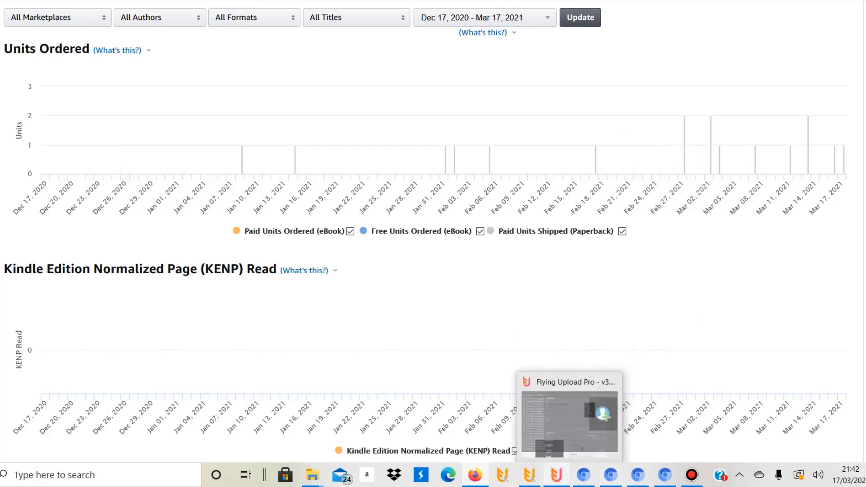
left_click(556, 424)
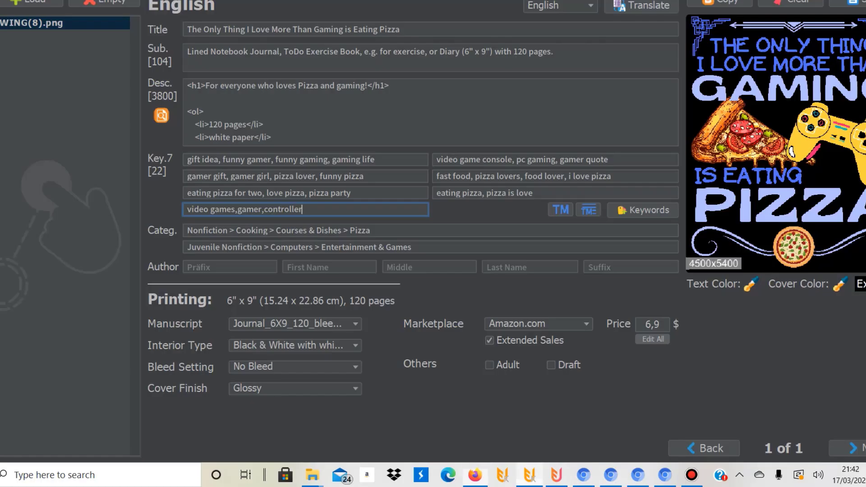